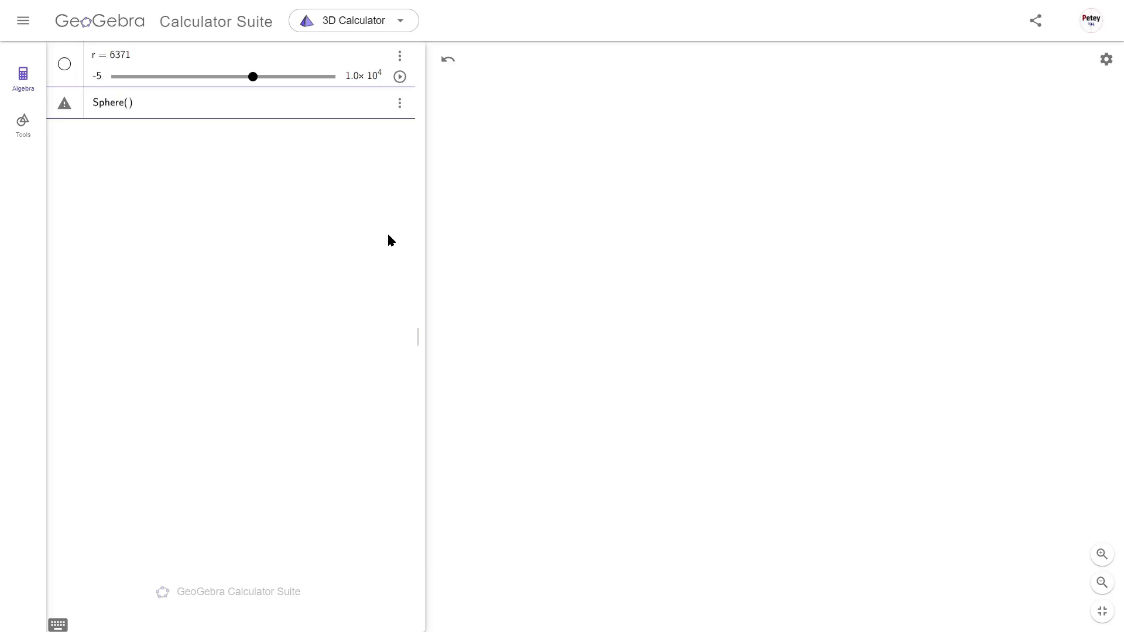
type("(0,0),r")
key("Return")
- Create radius slider r and Sphere((0,0,0),r) at the origin, coloured light blue
left_click(998, 171)
right_click(810, 301)
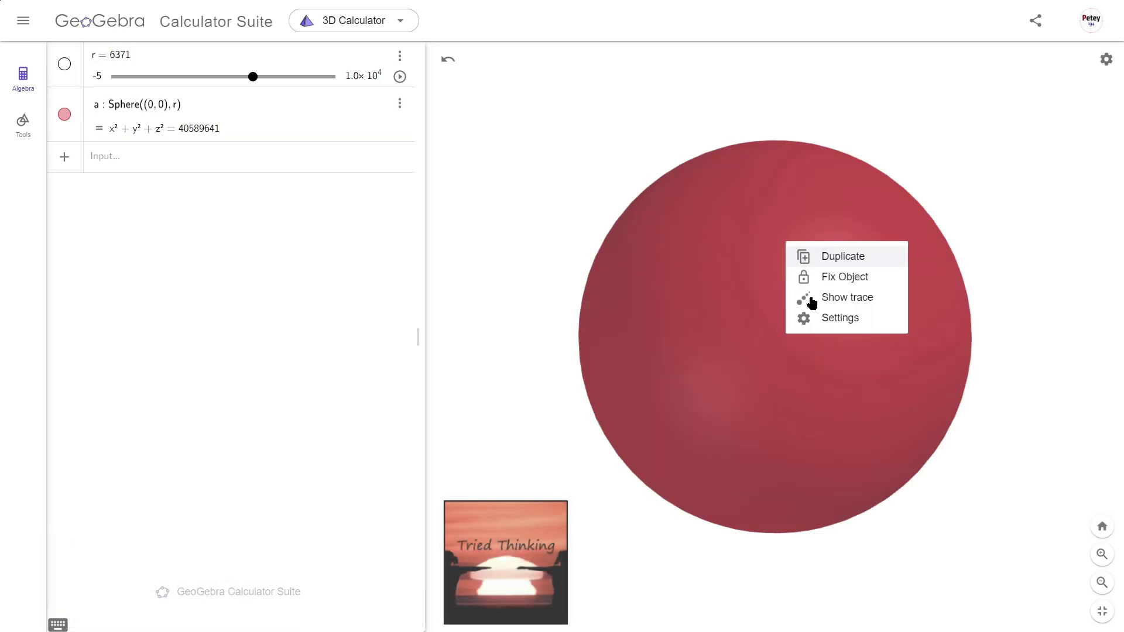
left_click(834, 316)
left_click(893, 149)
left_click(110, 178)
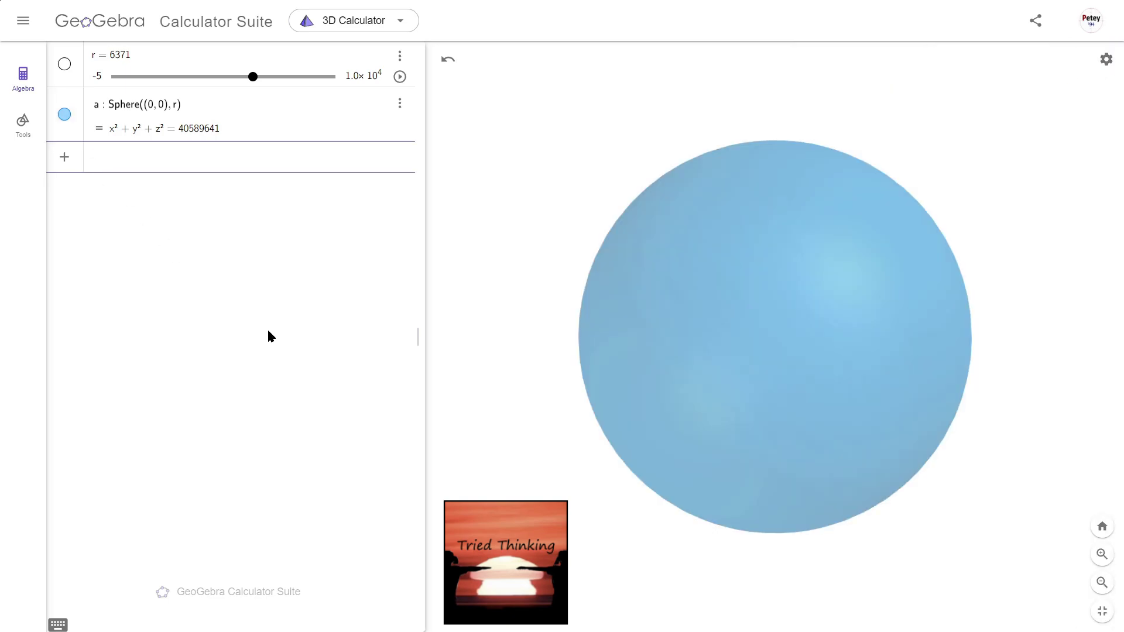
type("Sequence(Ci")
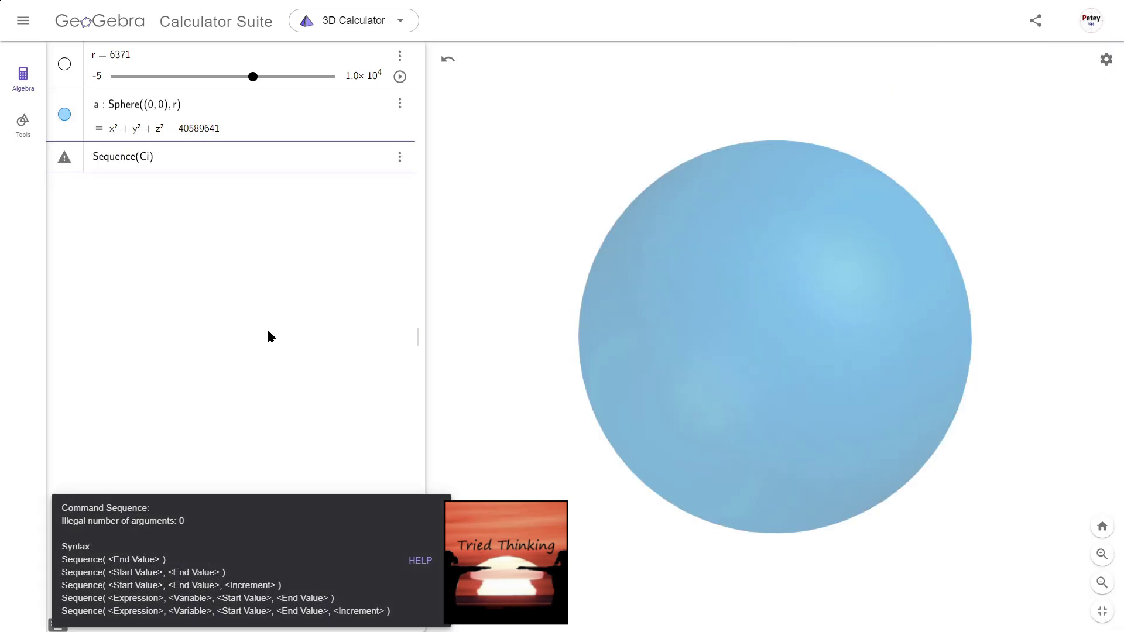
type("rcle((0, 0, rc")
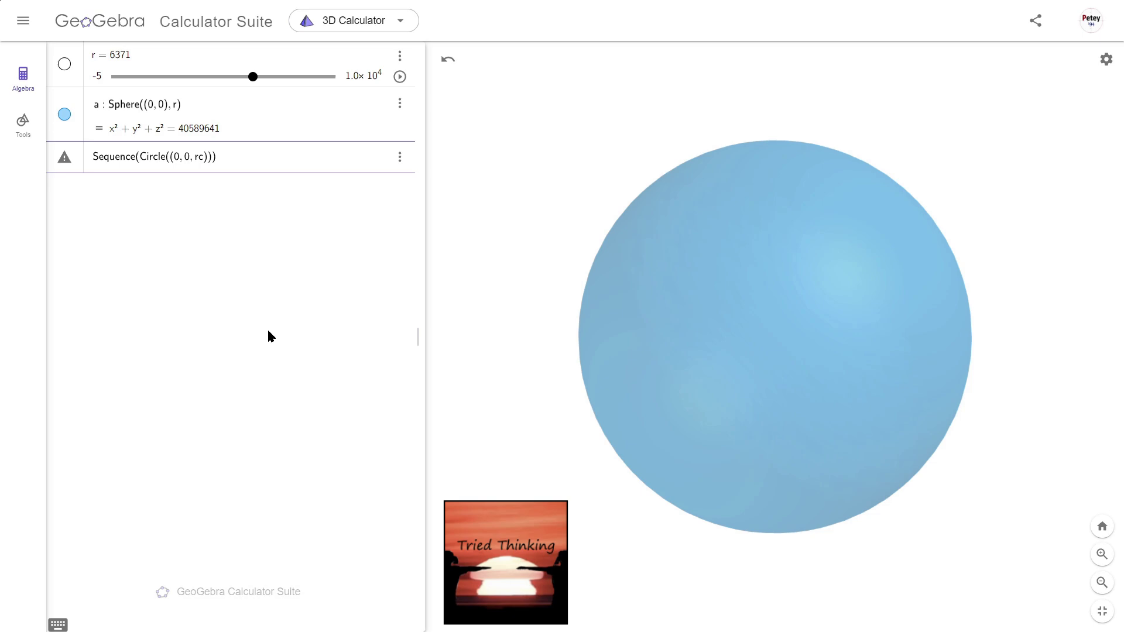
type("os(k)),rsin(k)")
type("),k,0")
type(",pi,10")
- Add the latitude circle sequence and draw its circles as thin black lines
key("Return")
left_click(400, 157)
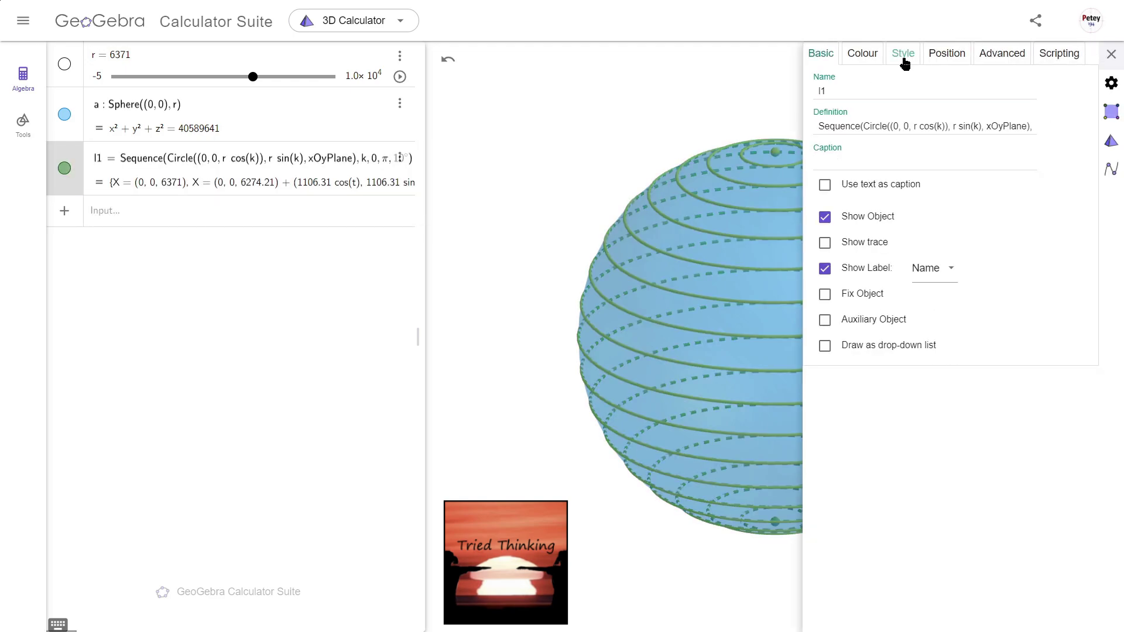
left_click(903, 53)
left_click(862, 52)
left_click(824, 181)
left_click(902, 52)
left_click(931, 188)
left_click(924, 231)
left_click(635, 138)
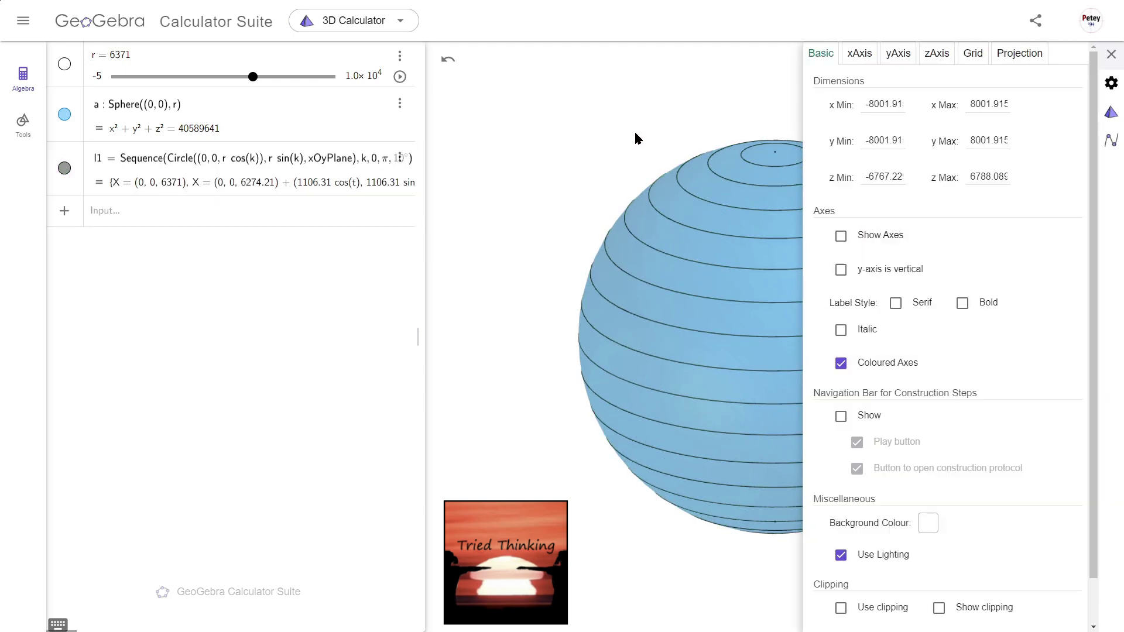
- Create angle slider b = slider(10°, 170°, 10°) and set it to 40°
left_click(97, 218)
type("= slider")
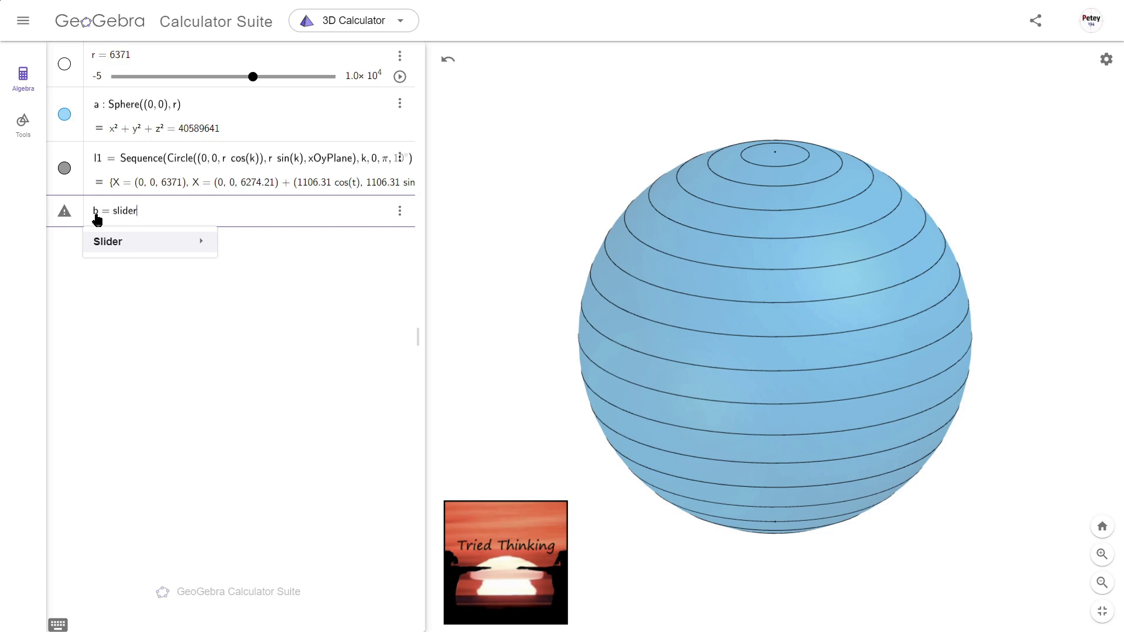
type("(")
left_click(146, 226)
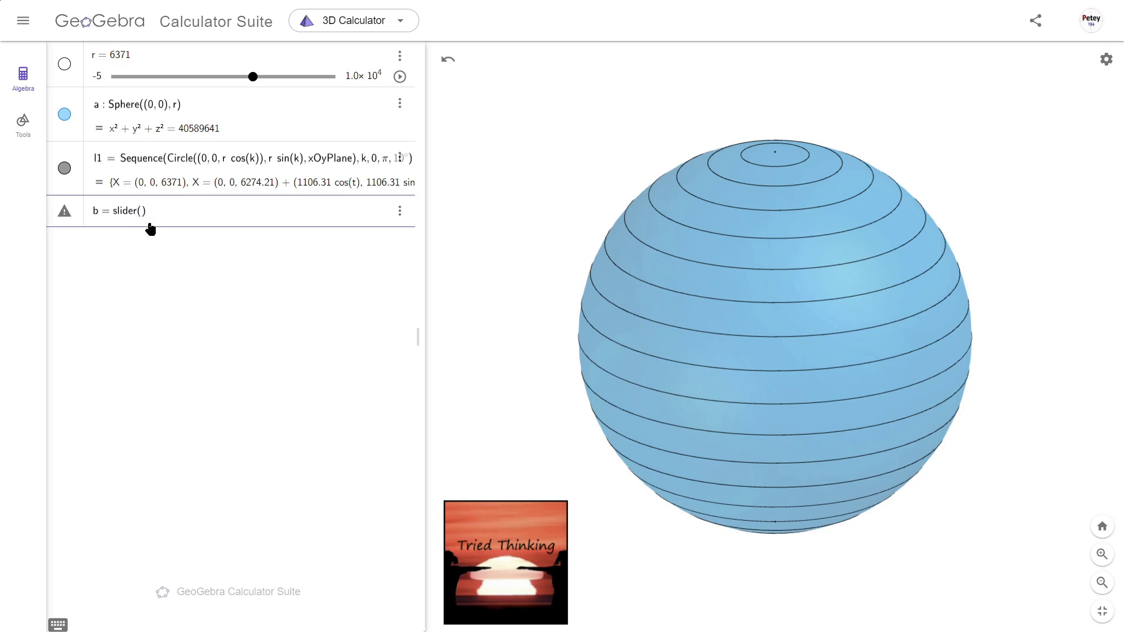
type("170°,")
type(" 10°")
key("Return")
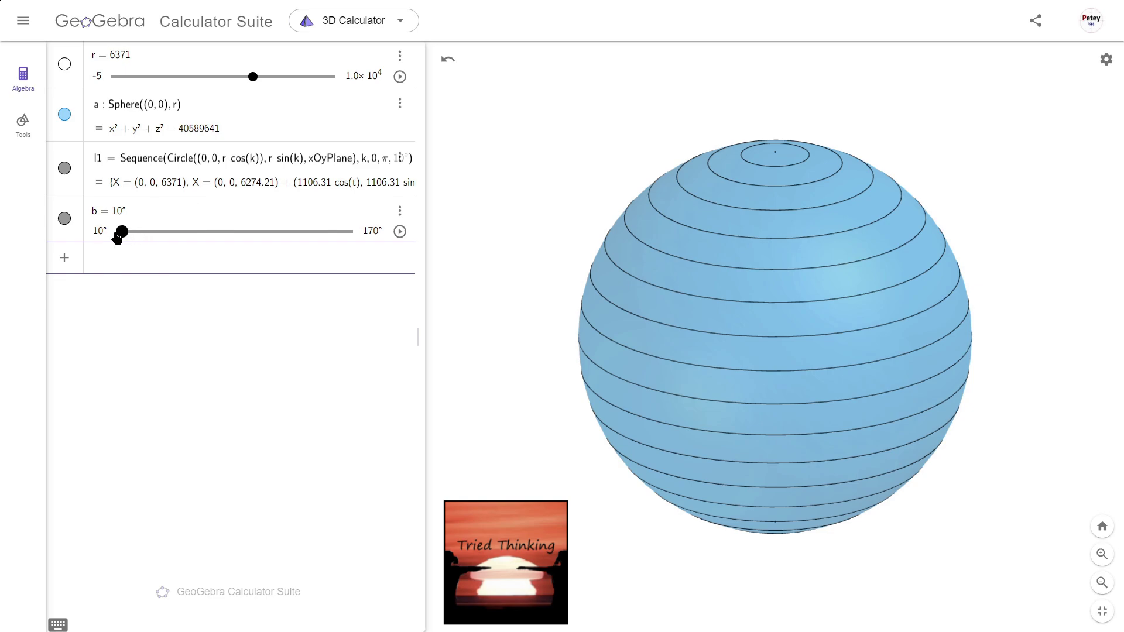
left_click_drag(120, 232, 164, 234)
- Create circle c with Circle((0,0,r cos(b)), r sin(b), xOyPlane)
left_click(115, 273)
type("C")
type("ircle(")
key("Return")
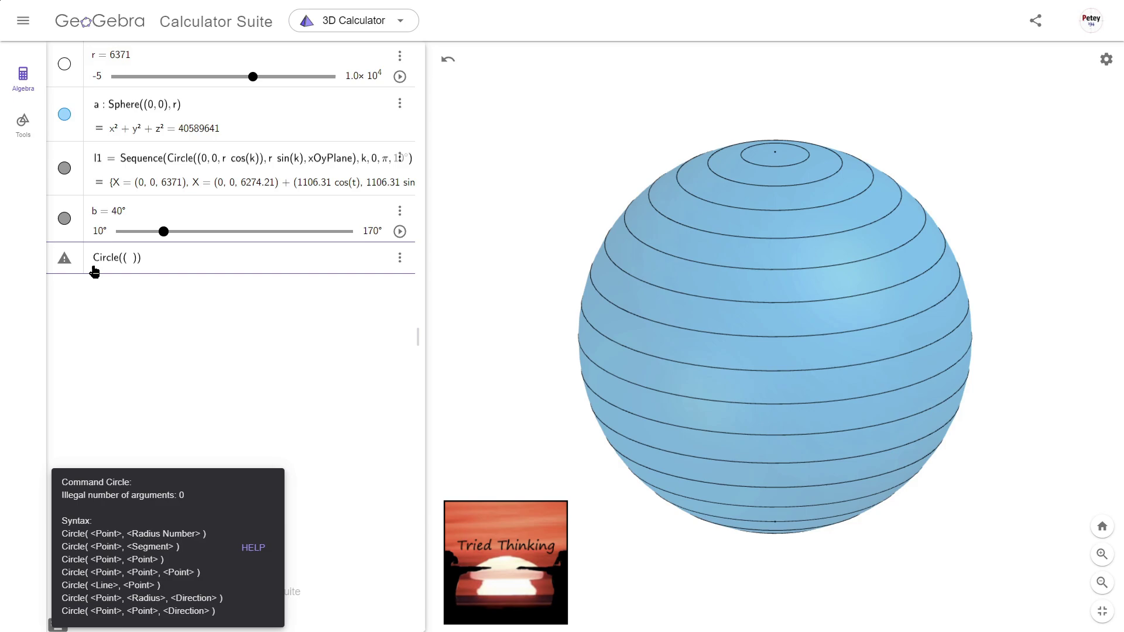
type("0, 0, rco")
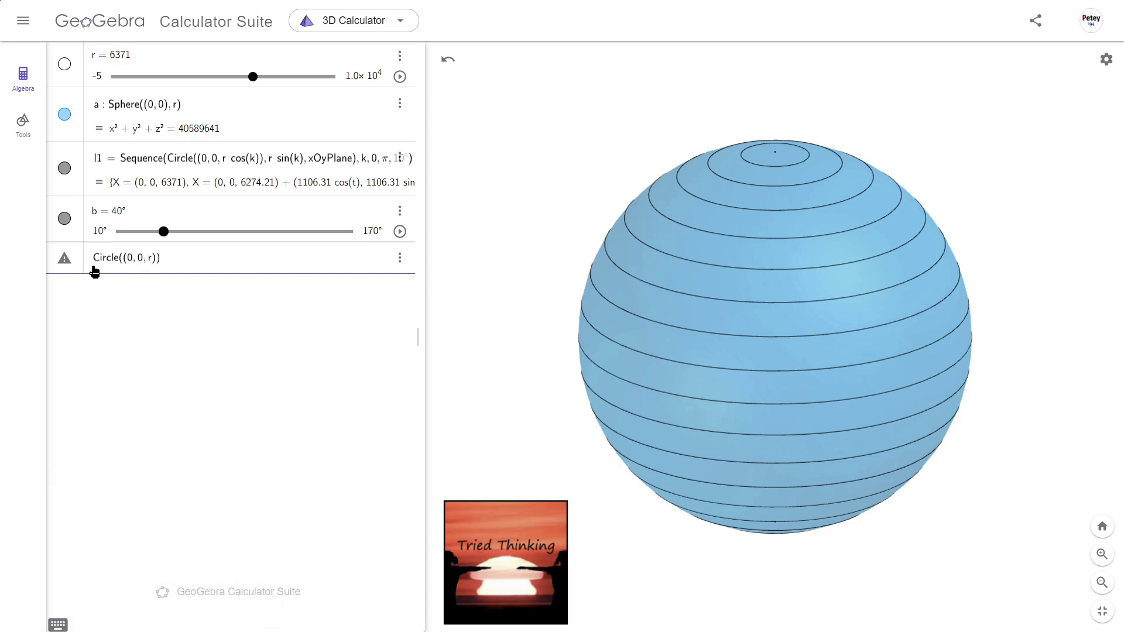
type("s(b)), rsin(")
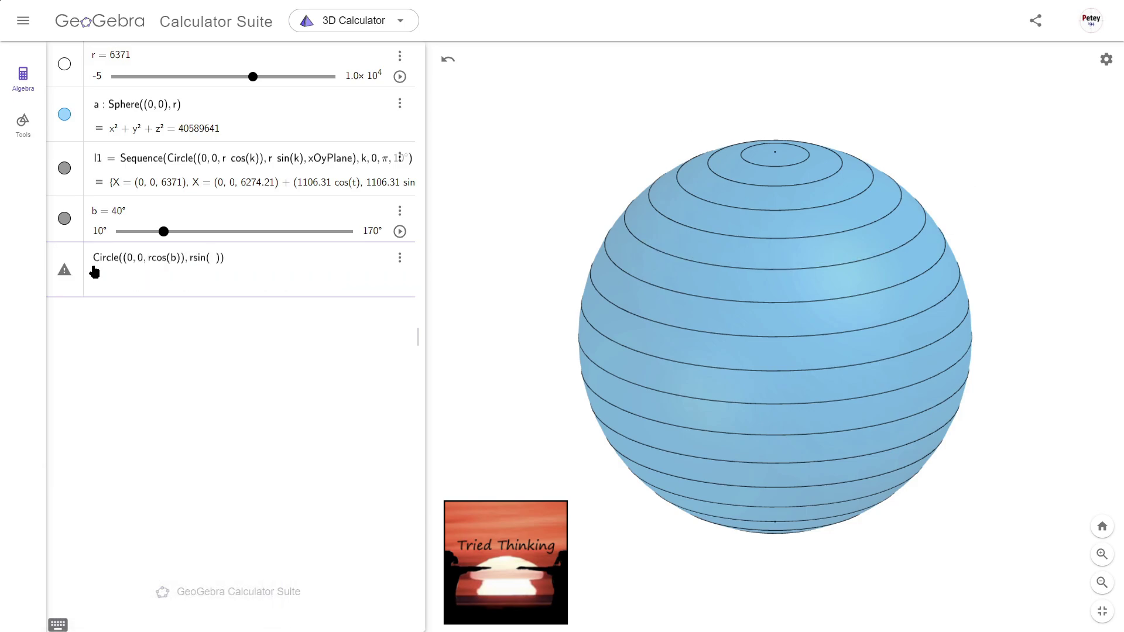
type("b")
key("Return")
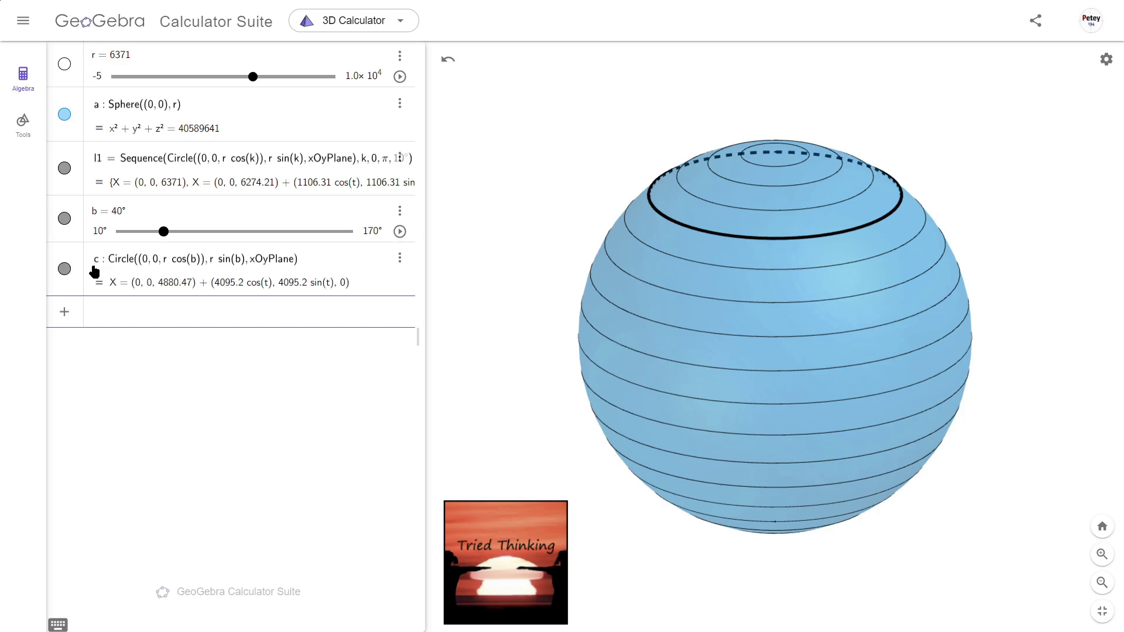
- Set circle c's hidden line style to Invisible
left_click(400, 259)
left_click(419, 321)
left_click(904, 57)
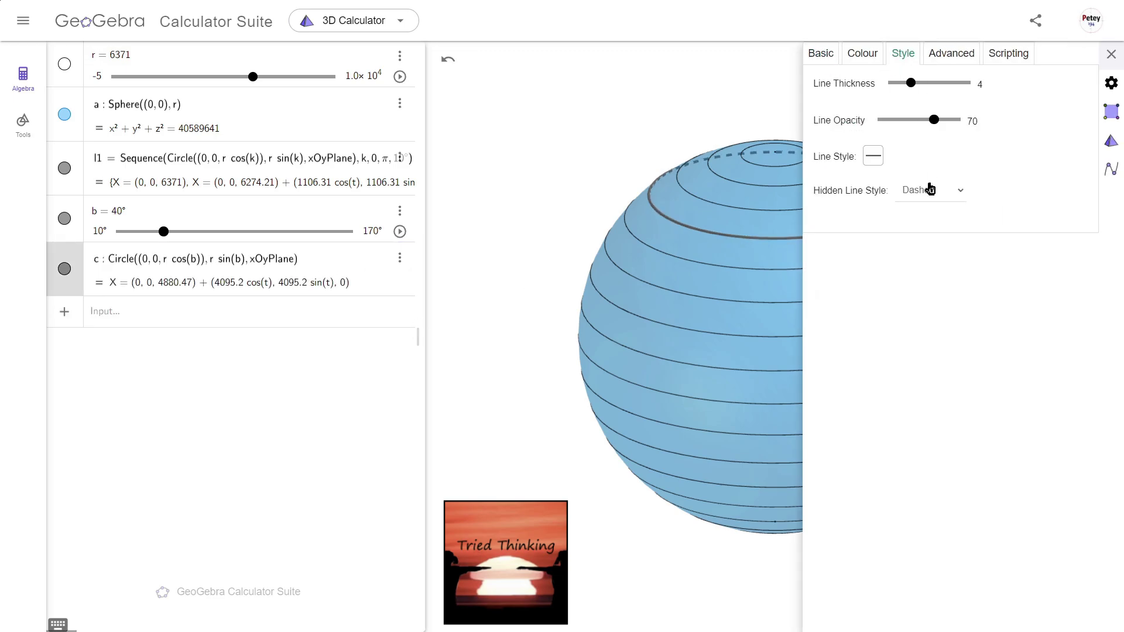
left_click(929, 190)
left_click(936, 209)
left_click(1108, 60)
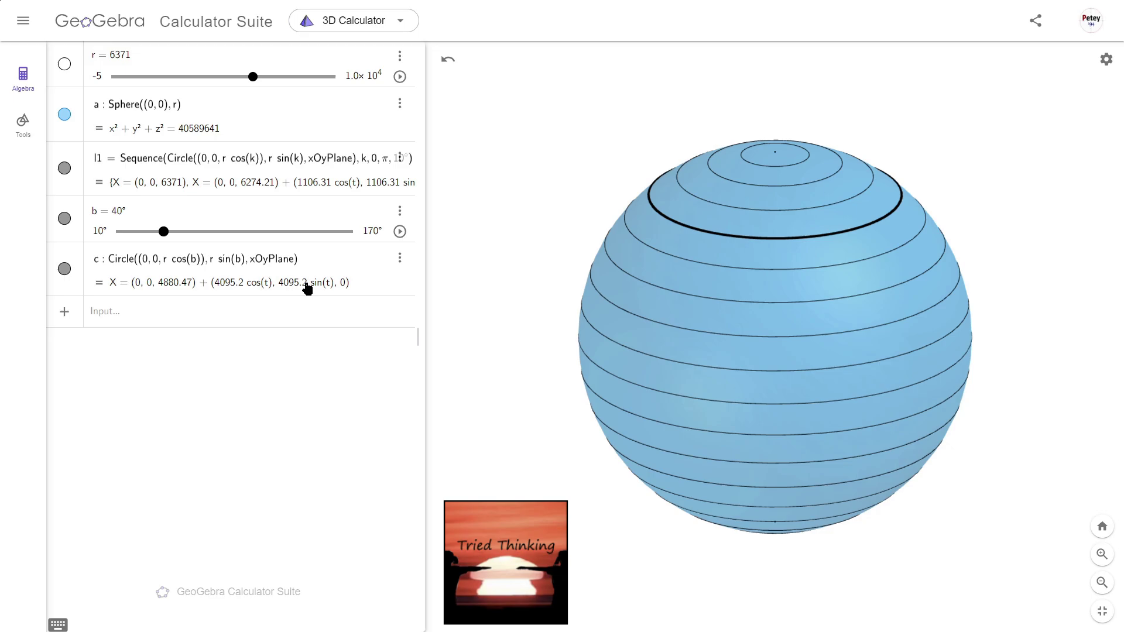
- Place a text in the 3D view reading 'Radius = ' linked to r
left_click(24, 123)
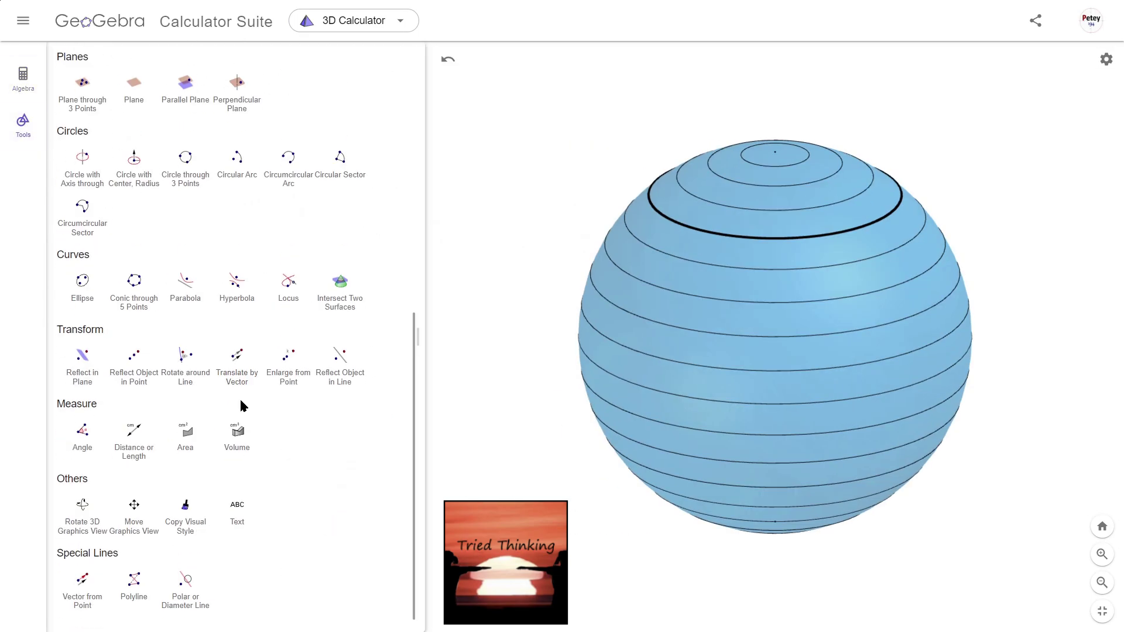
scroll(240, 398, "down", 1)
left_click(239, 492)
left_click(473, 333)
type("Radius =")
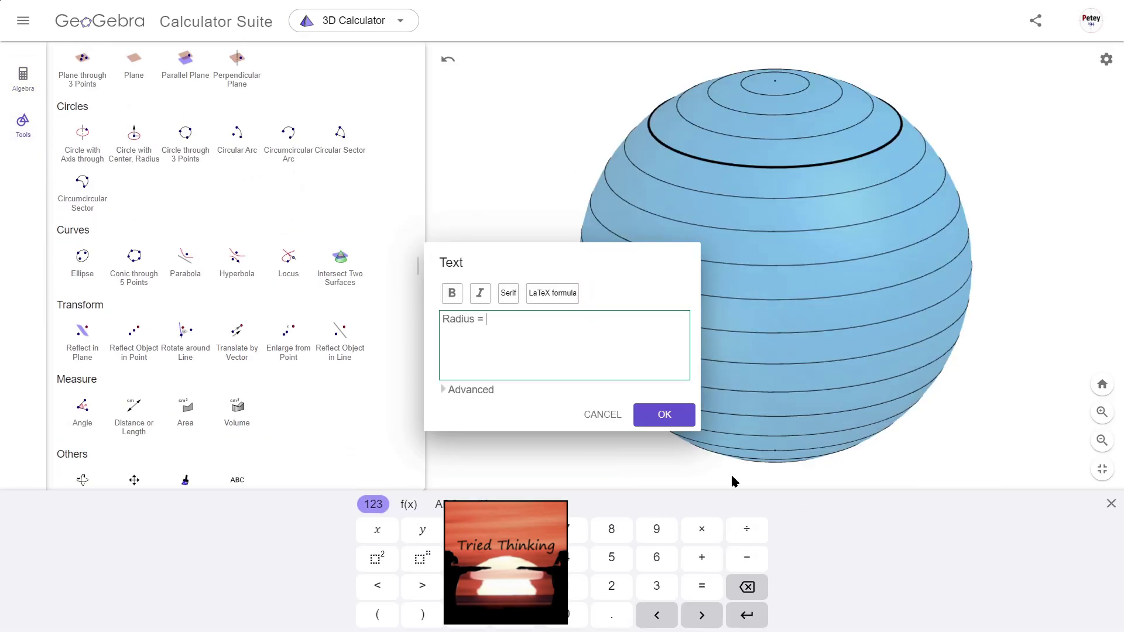
left_click(471, 389)
left_click(493, 279)
left_click(563, 326)
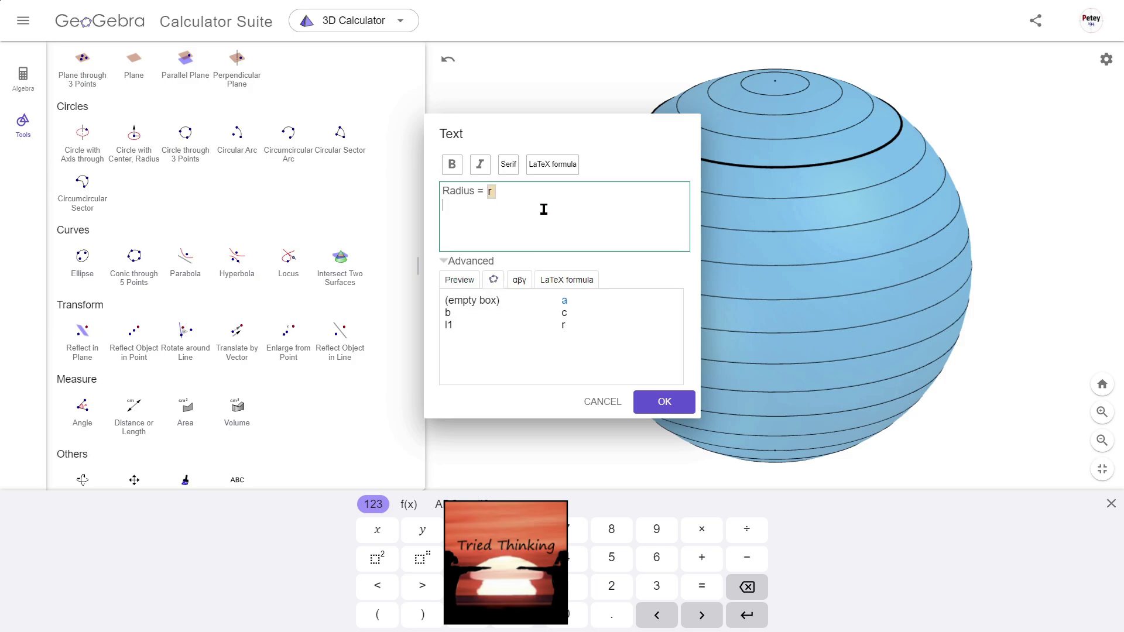
type("Lat=")
- Append 'Lat = ' with (pi/2-b)(180/pi)° to the label and place it
left_click(471, 301)
left_click(475, 206)
type("(pi")
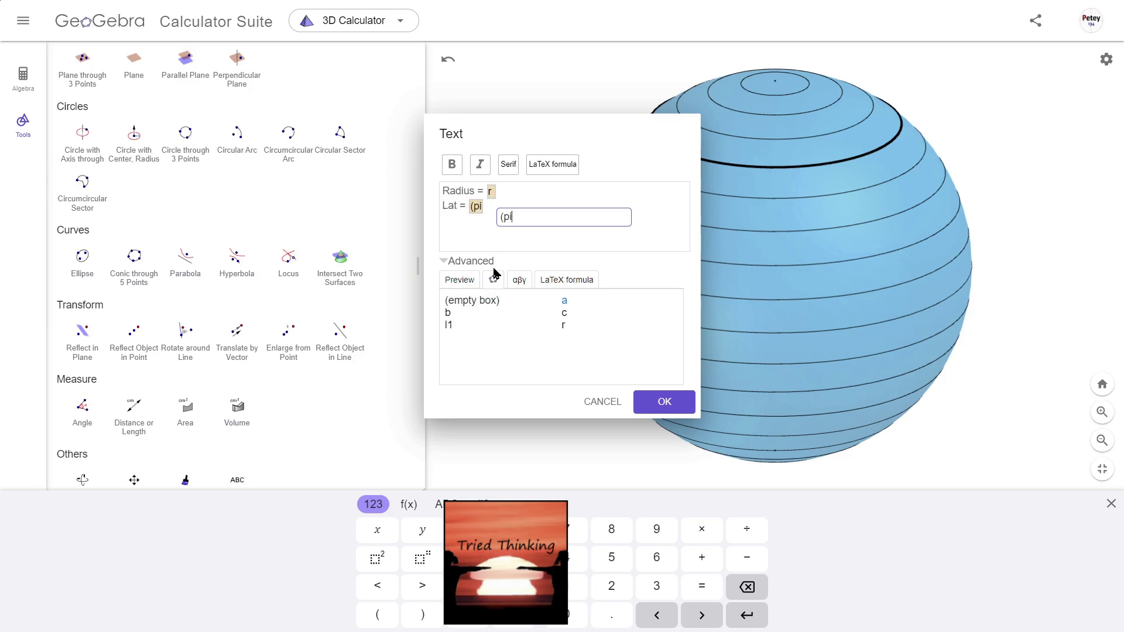
type("/2-b)(180")
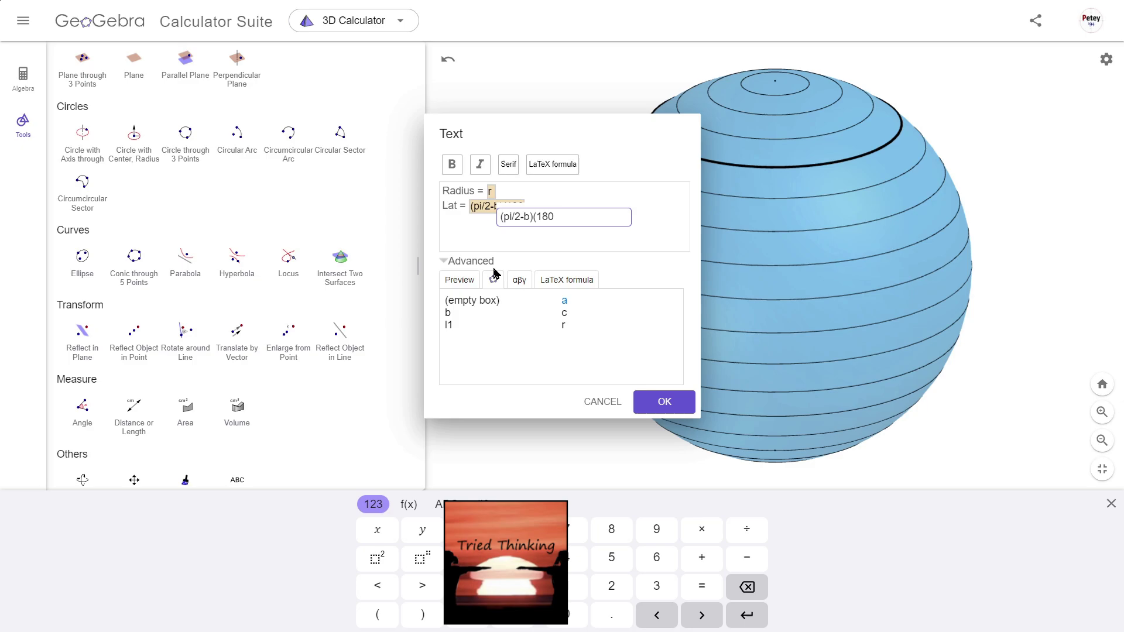
type("/pi)deg")
key("Return")
left_click(459, 279)
left_click(444, 226)
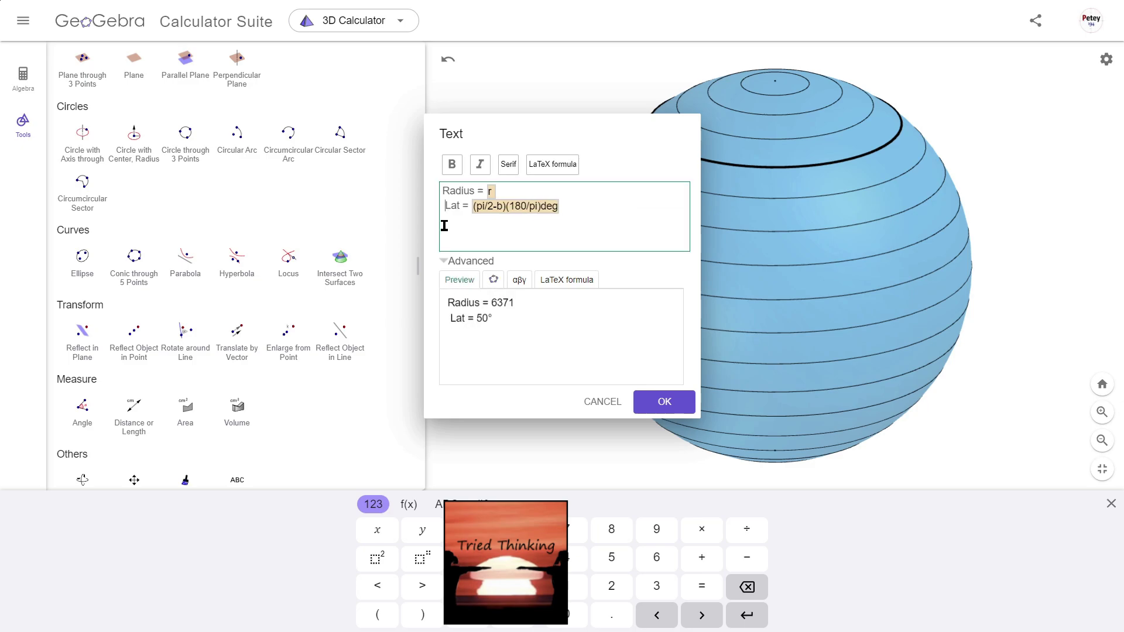
left_click(664, 401)
- Make the Radius/Lat label bold and larger
left_click(1111, 504)
scroll(167, 123, "up", 10)
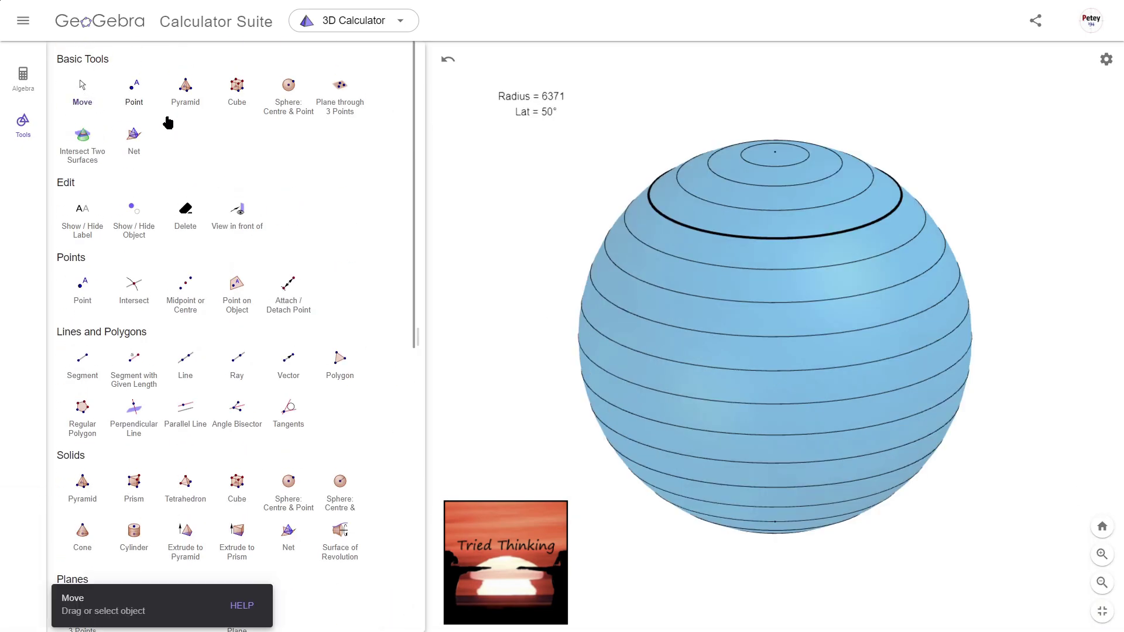
left_click(531, 99)
left_click(620, 132)
- Place A and B on circle c with Point(c), then add CircularArc(Centre(c), A, B)
left_click(520, 134)
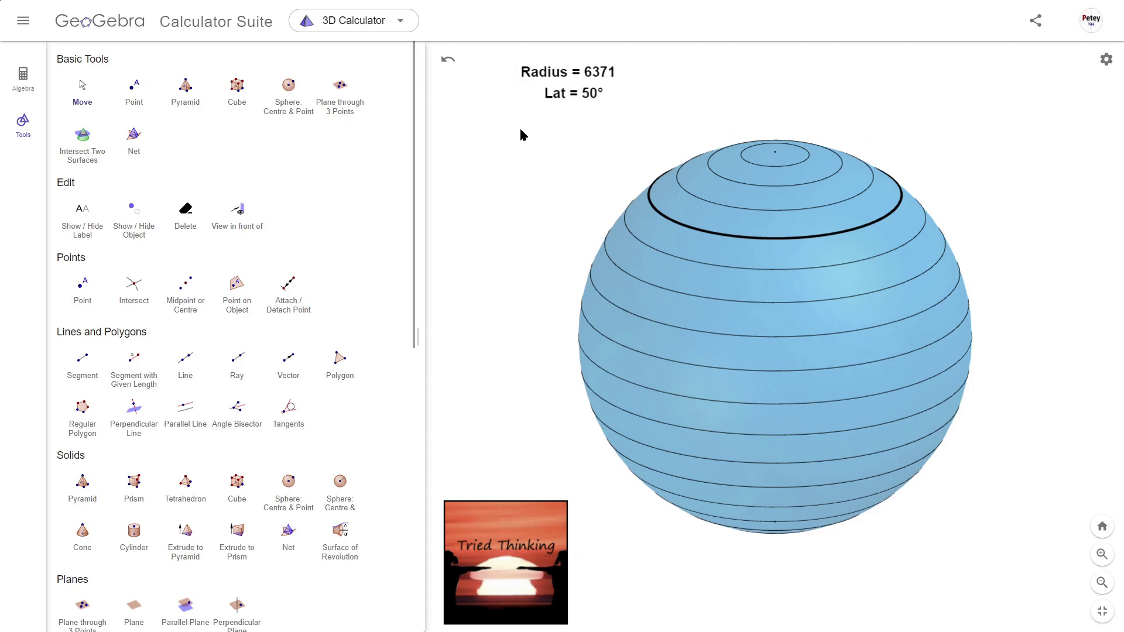
left_click(23, 120)
left_click(24, 79)
left_click(94, 354)
type("Point(c)")
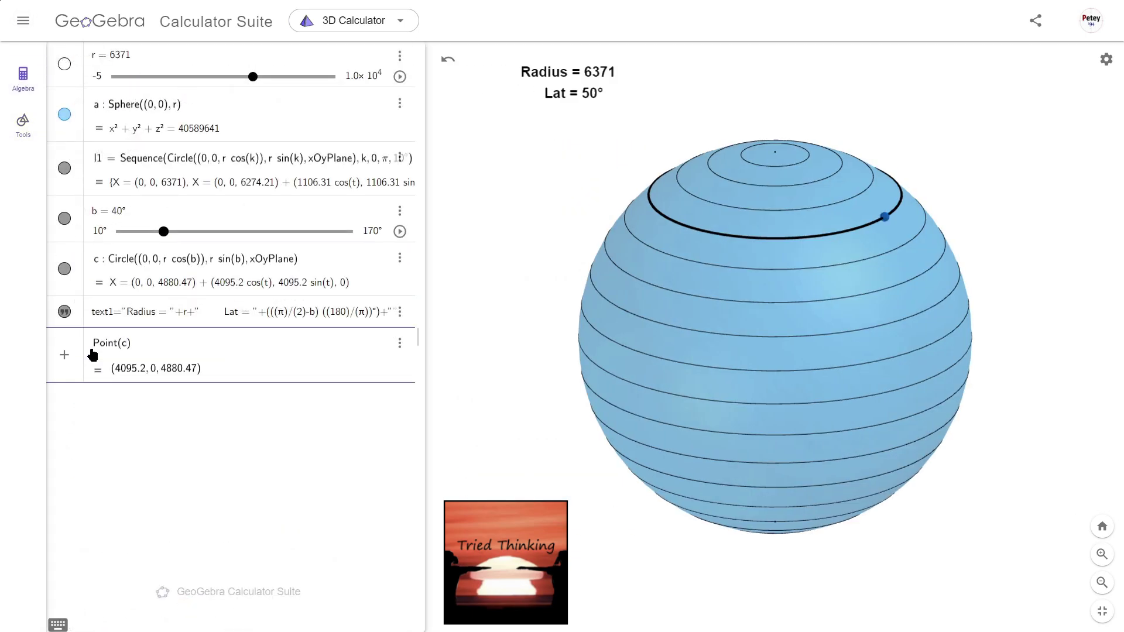
key("Return")
type("Point(")
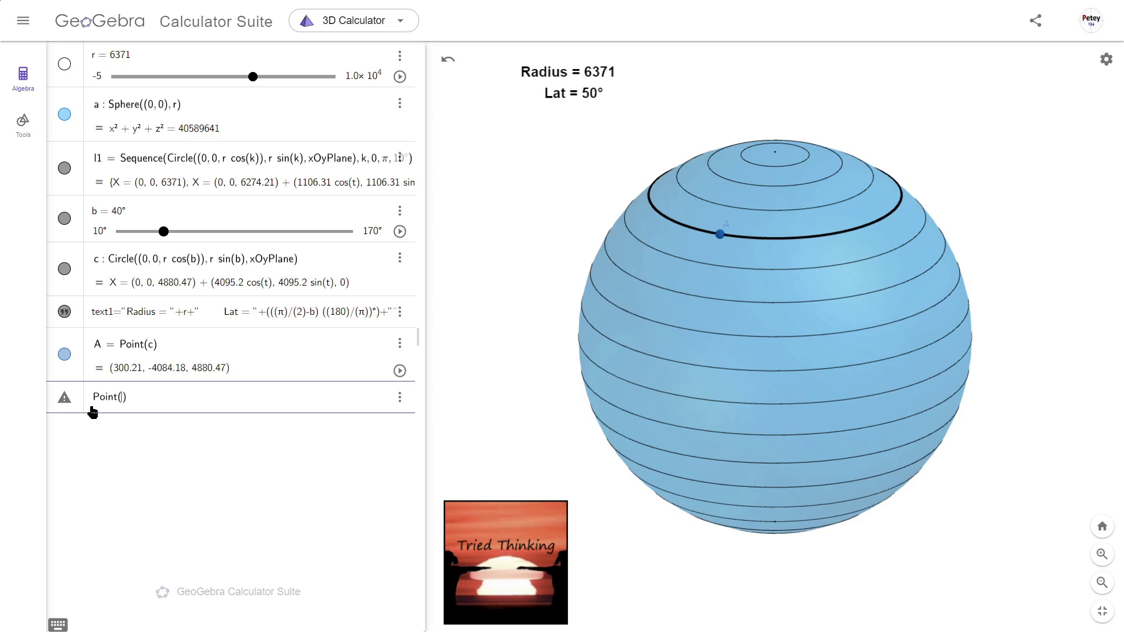
type("c")
key("Return")
left_click_drag(883, 236, 829, 237)
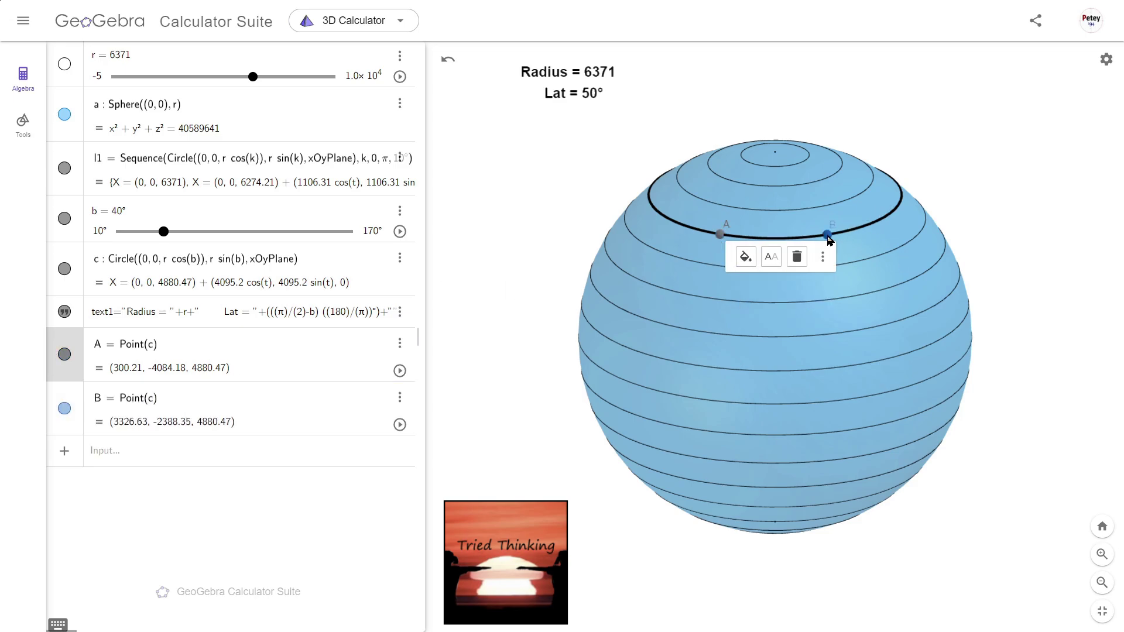
left_click(94, 451)
type("Circ")
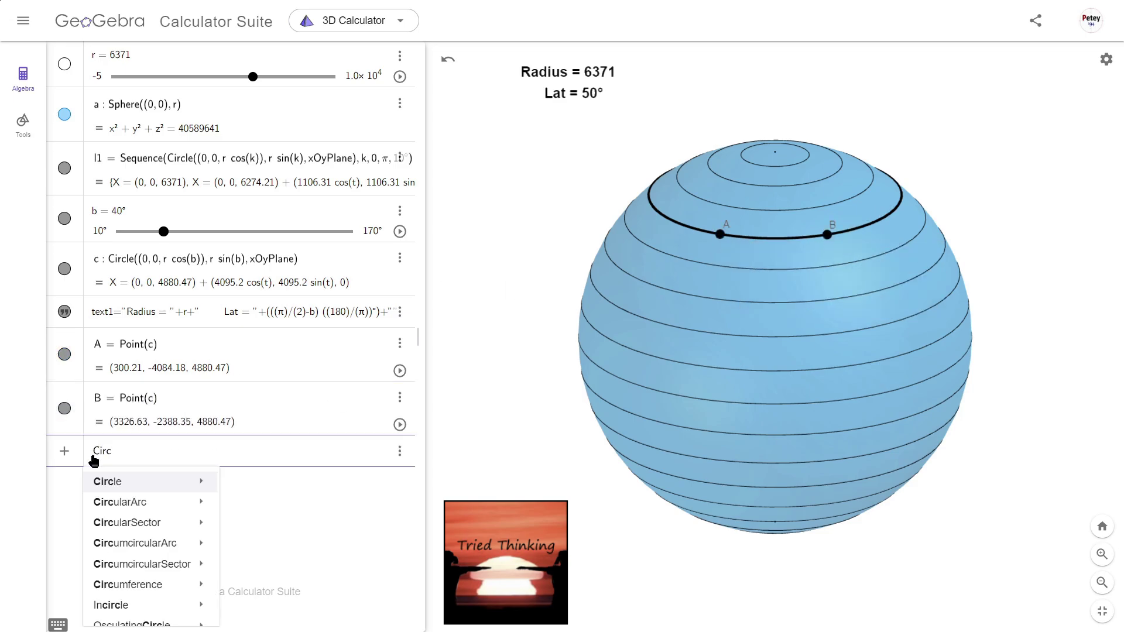
type("ularArc(")
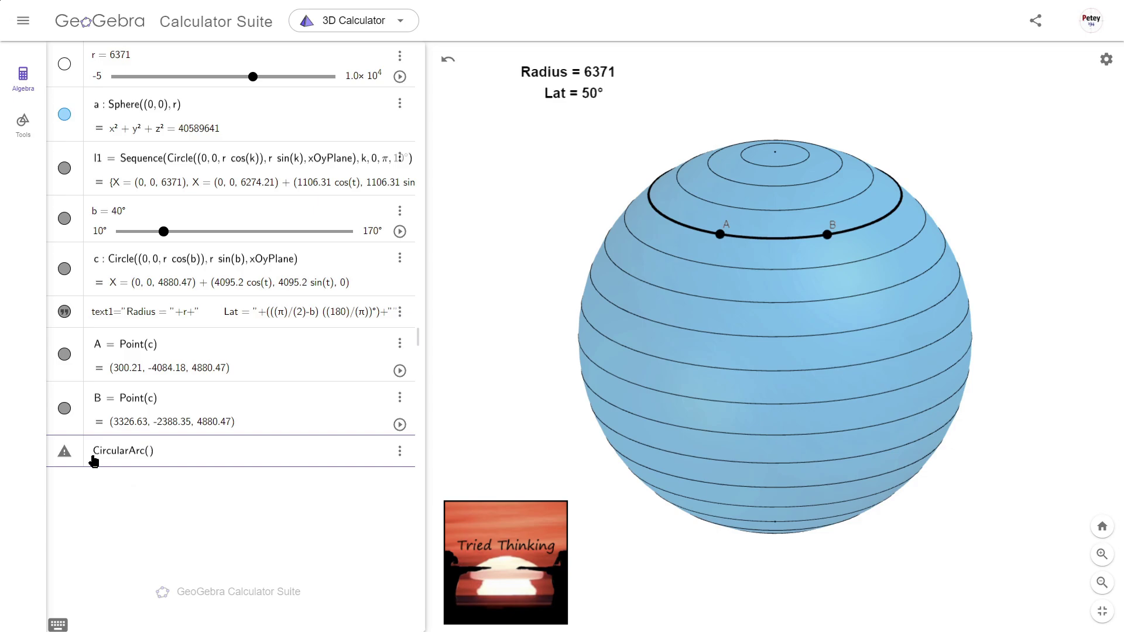
type("centre(c), A, ")
type("B")
key("Return")
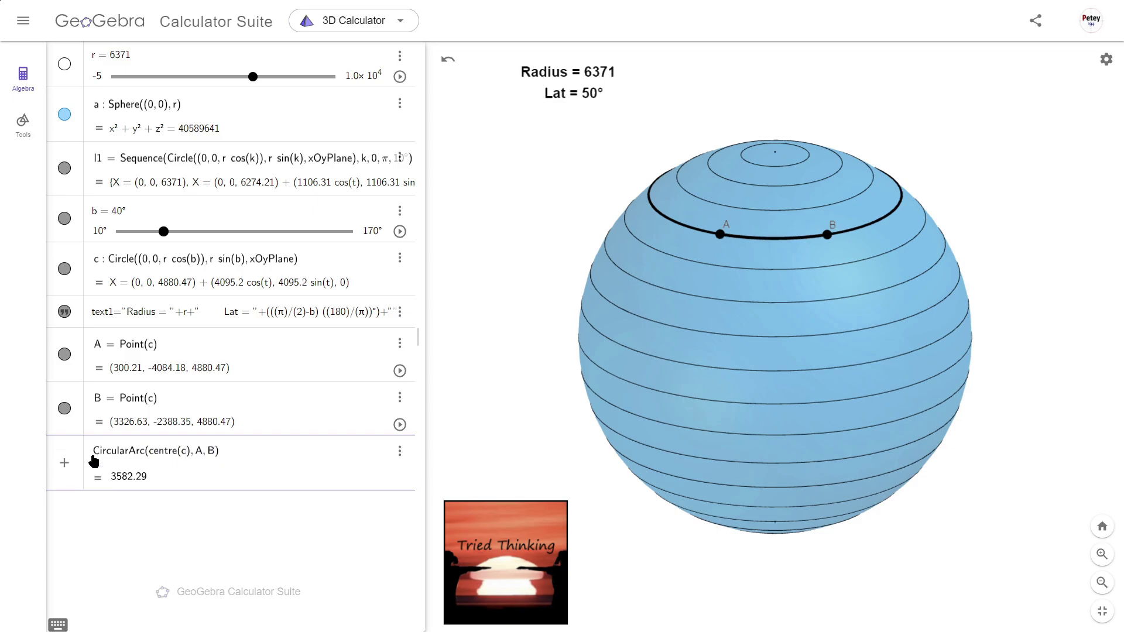
- Colour arc d red
left_click(400, 451)
left_click(430, 513)
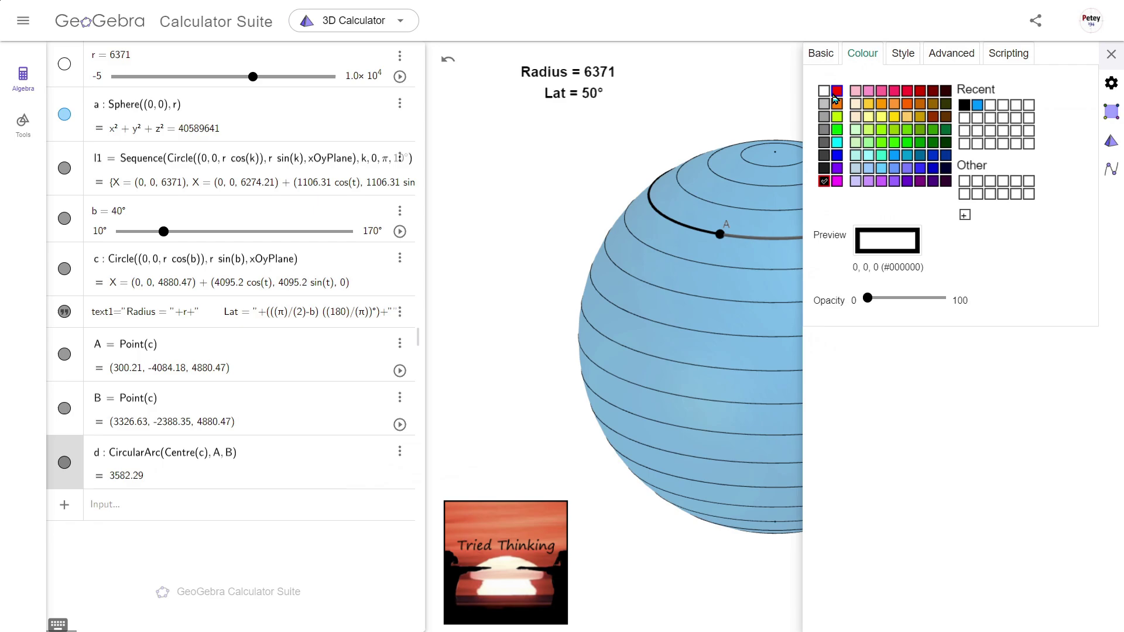
left_click(837, 92)
left_click(903, 54)
left_click(931, 187)
left_click(926, 231)
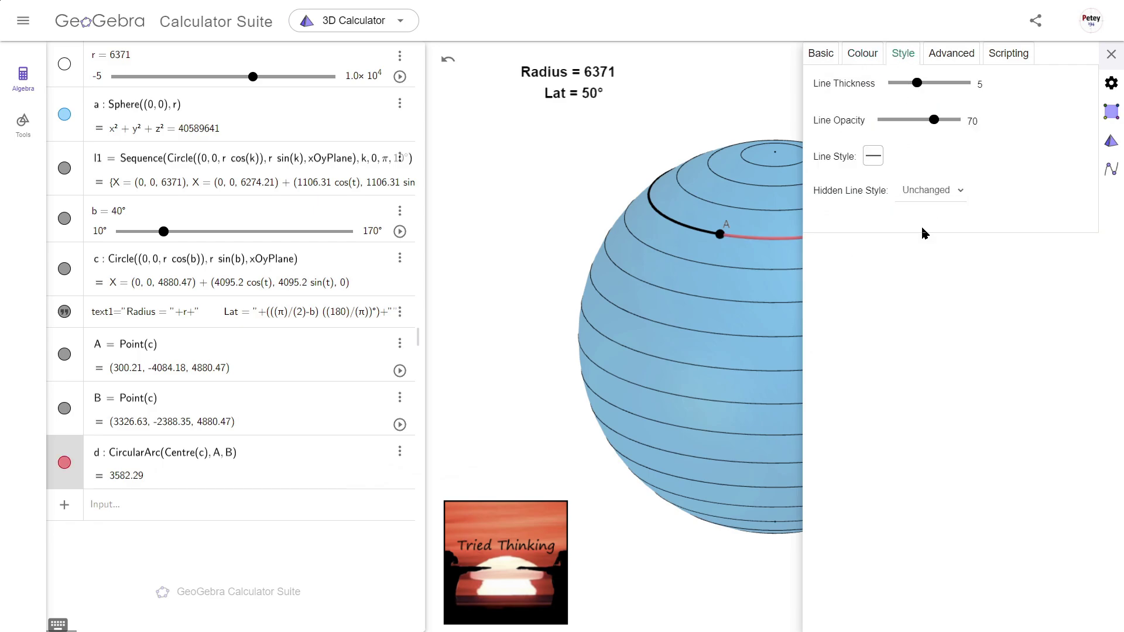
left_click(1110, 53)
- Add a text label 'Small Circle Arc AB = ' linked to arc d's length
left_click(23, 123)
scroll(219, 395, "down", 6)
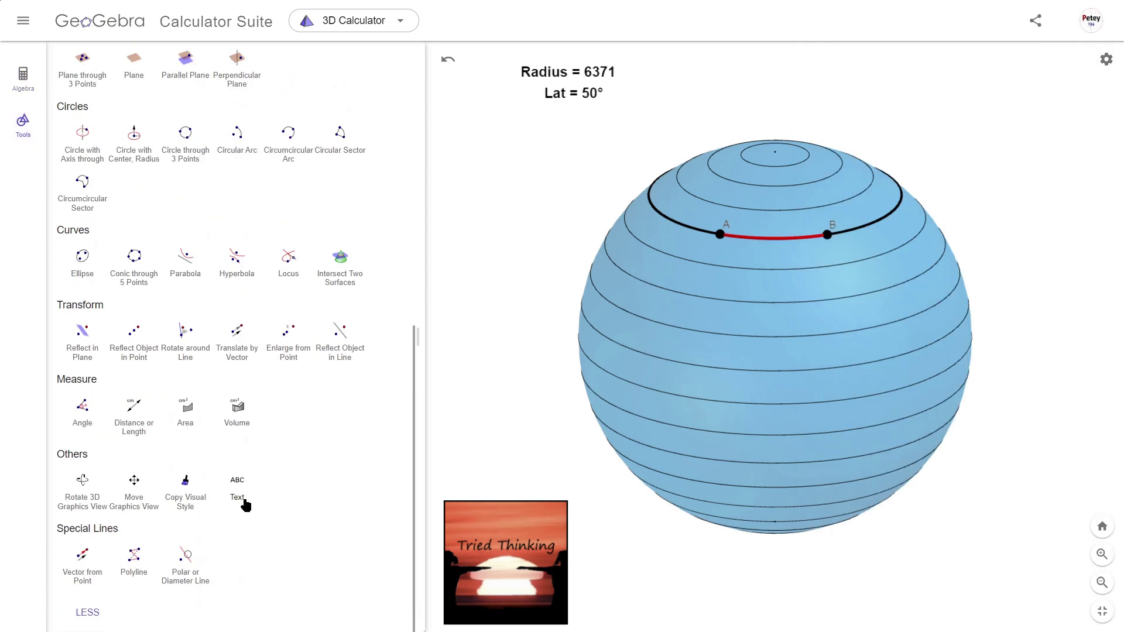
left_click(238, 483)
left_click(735, 73)
left_click(505, 285)
type("Small Circle Arc")
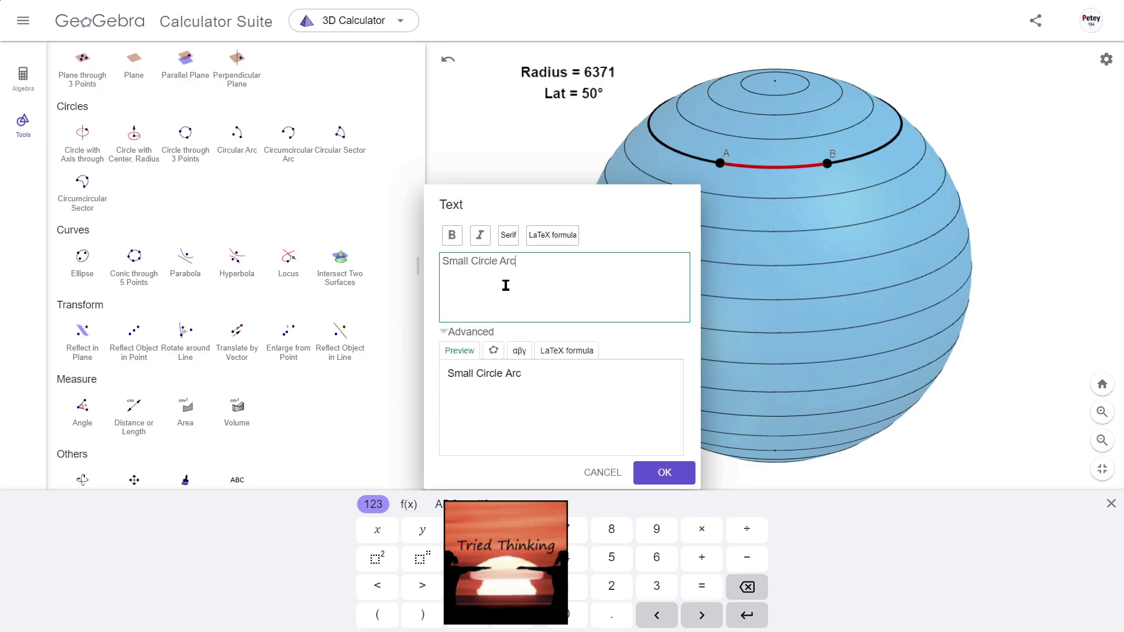
type(" AB =")
left_click(494, 350)
left_click(572, 420)
left_click(649, 473)
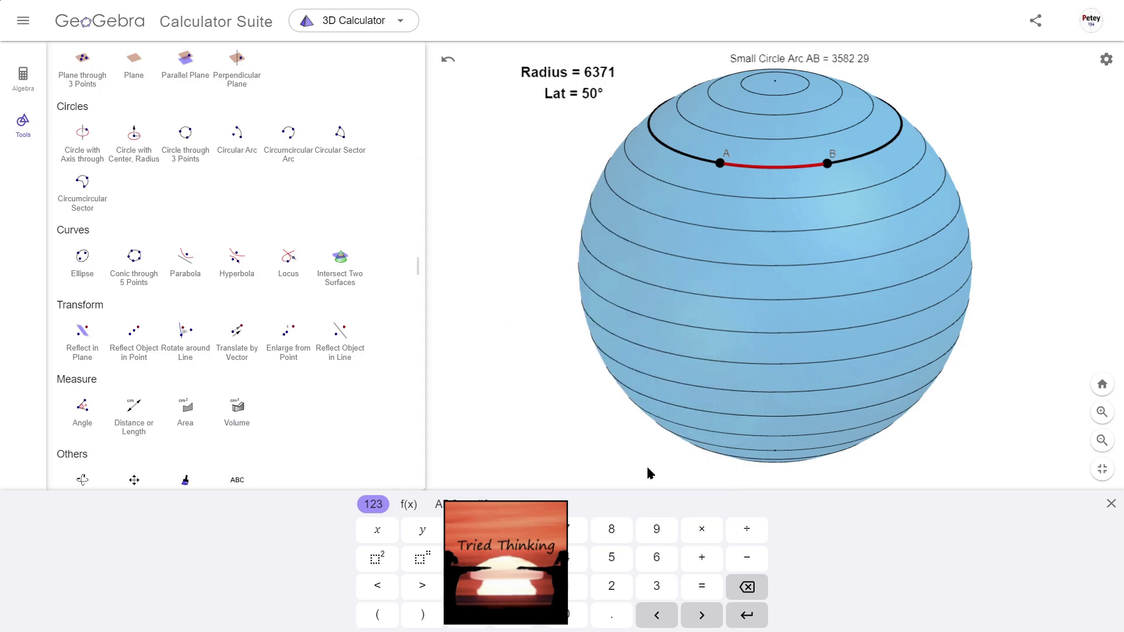
- Style the arc label medium, bold, with red text
left_click(1111, 506)
left_click(770, 63)
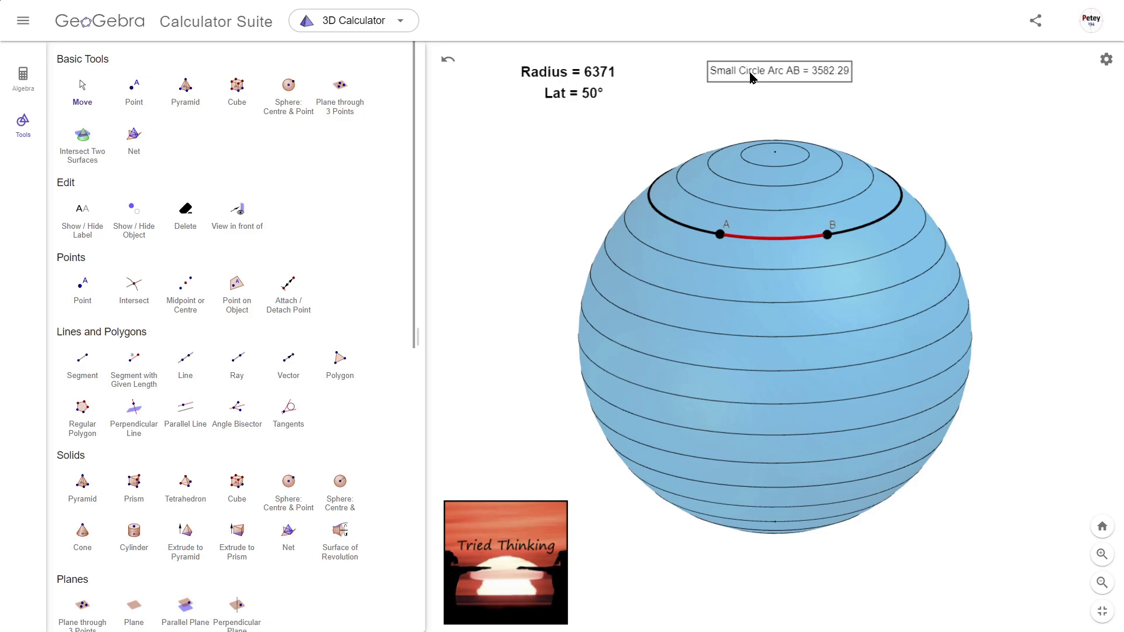
left_click(828, 94)
left_click(847, 172)
left_click(853, 93)
left_click(776, 95)
left_click(828, 120)
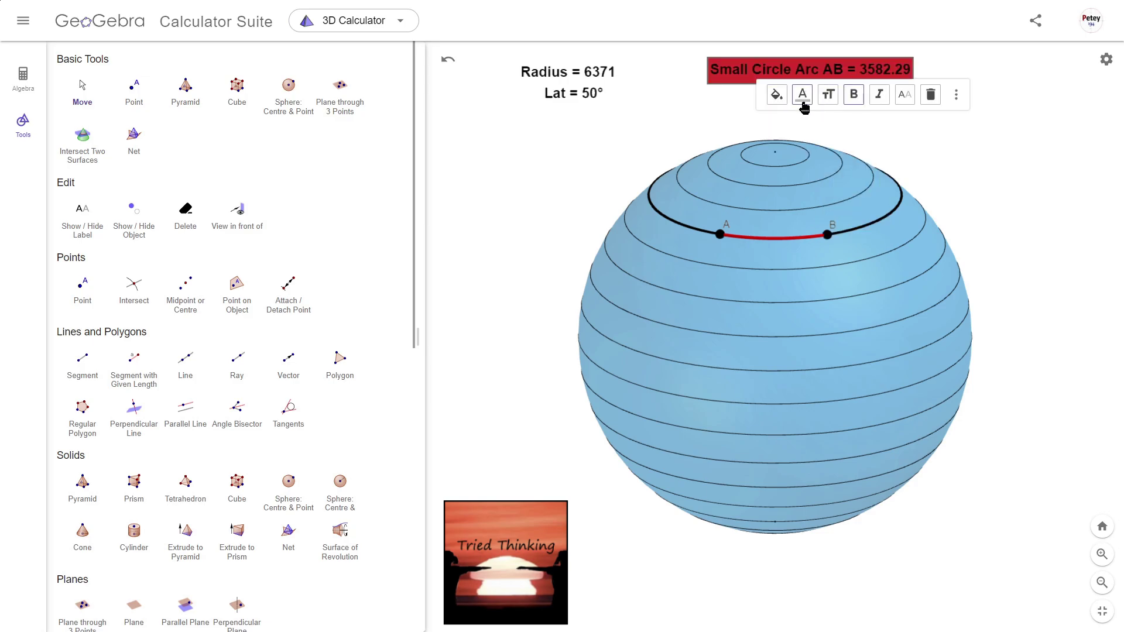
left_click(802, 94)
key("ctrl+z")
left_click(782, 68)
left_click(832, 92)
left_click(891, 118)
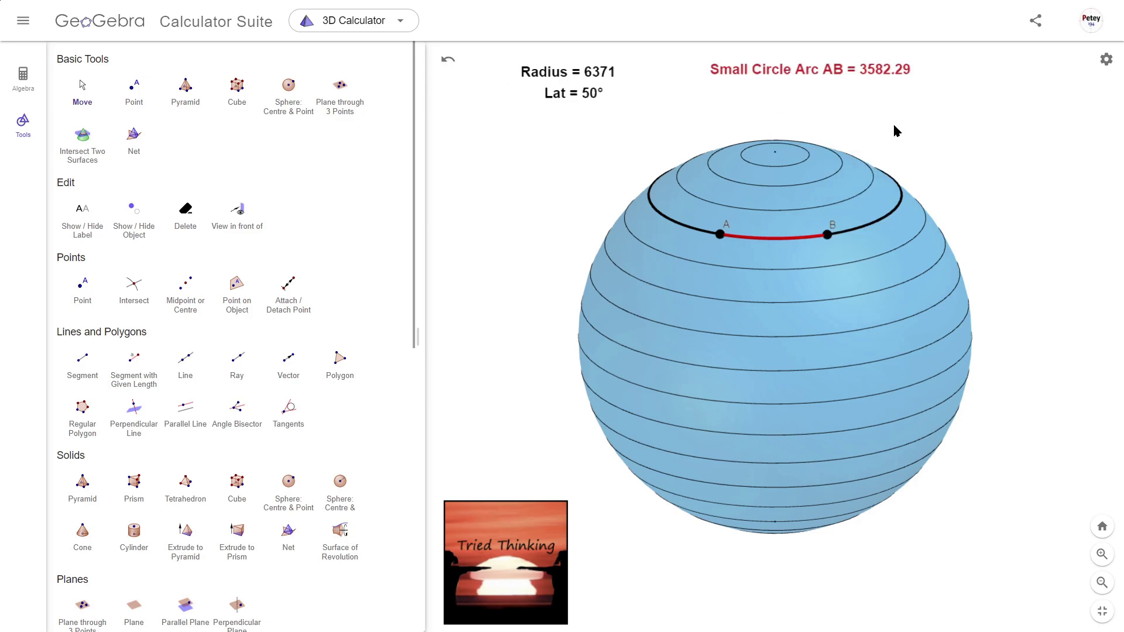
- Append the unit 'km' after the length in the arc label
double_click(816, 73)
left_click(590, 281)
type("km")
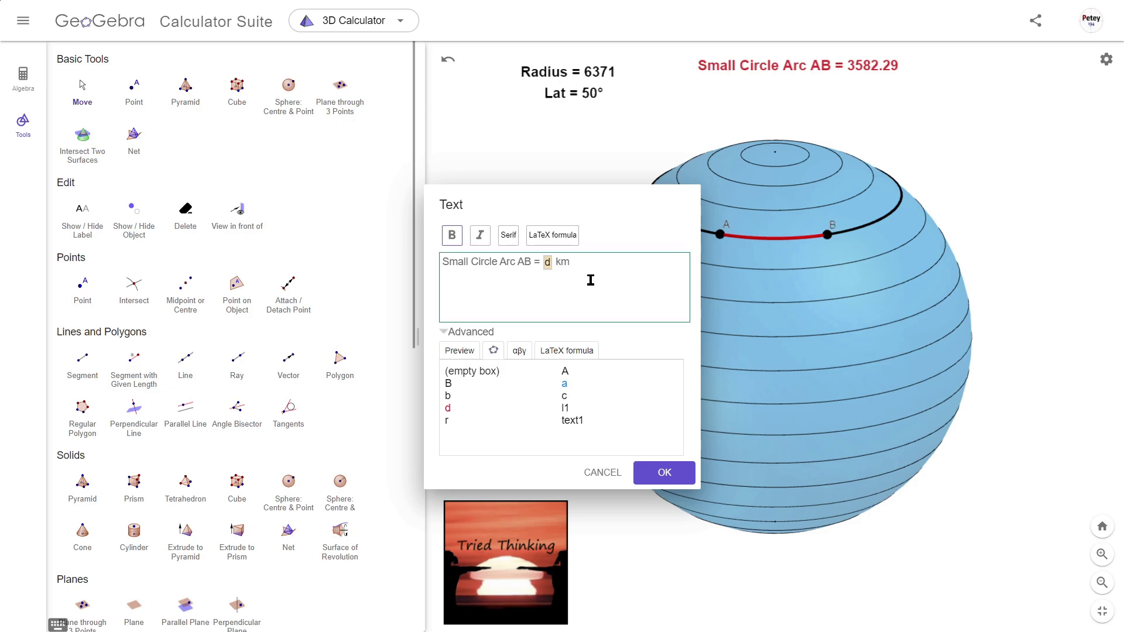
left_click(664, 472)
left_click(22, 80)
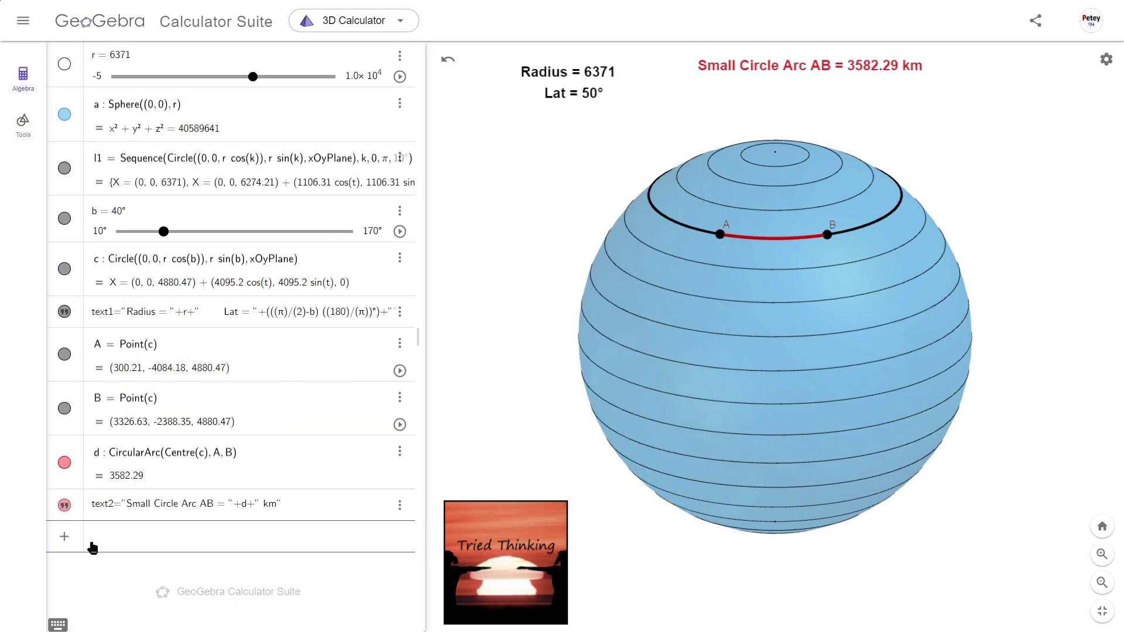
type("IntersectPath(")
type("Plane(O, A, B)")
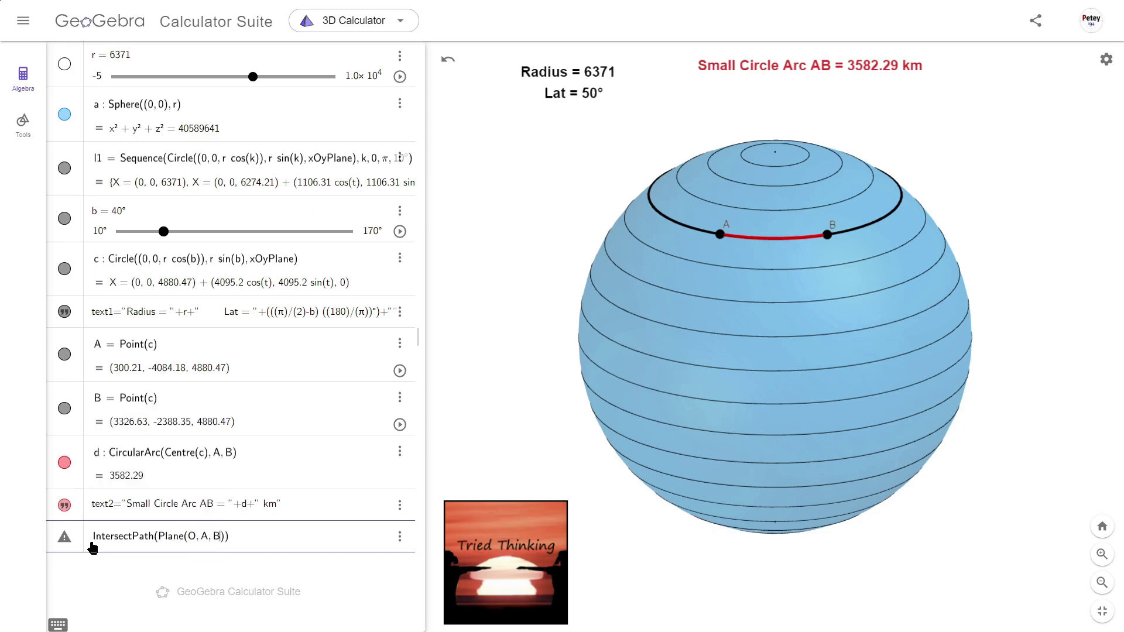
type(", a")
- Create great circle e with IntersectPath(Plane(O, A, B), a), with plane opacity 0
key("Return")
left_click(397, 525)
left_click(421, 588)
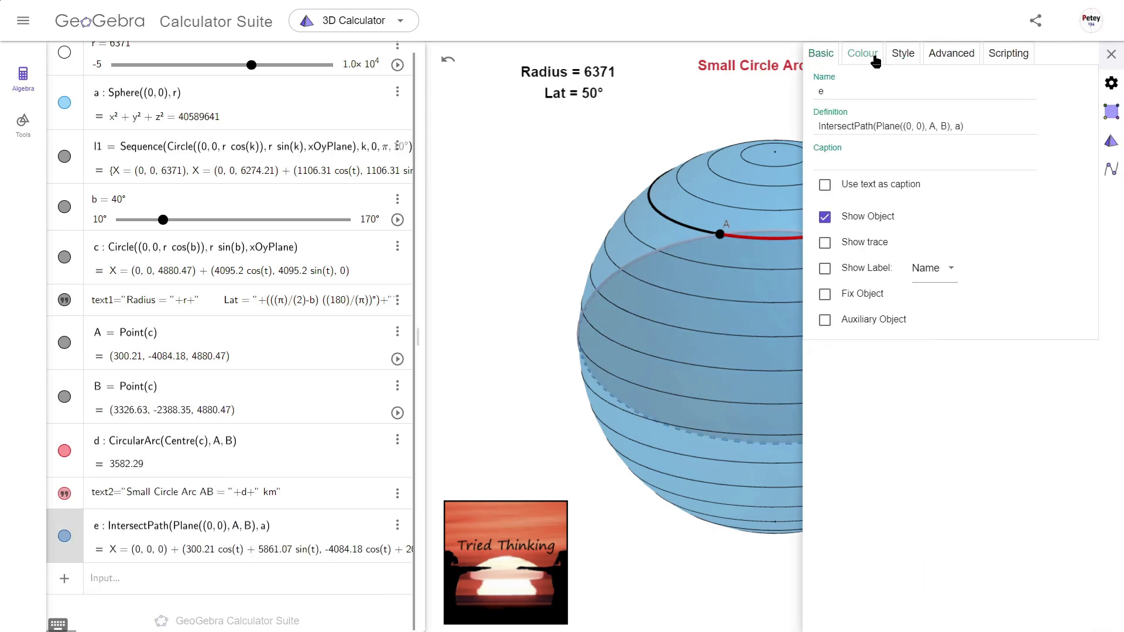
left_click(873, 56)
left_click(868, 301)
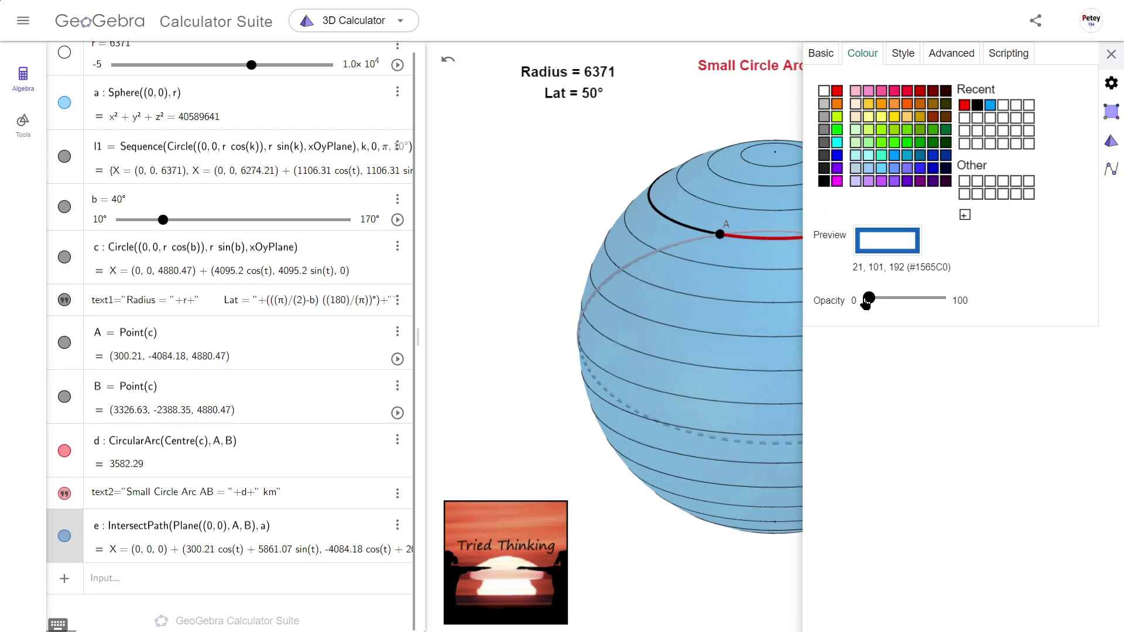
left_click(902, 52)
left_click(1111, 54)
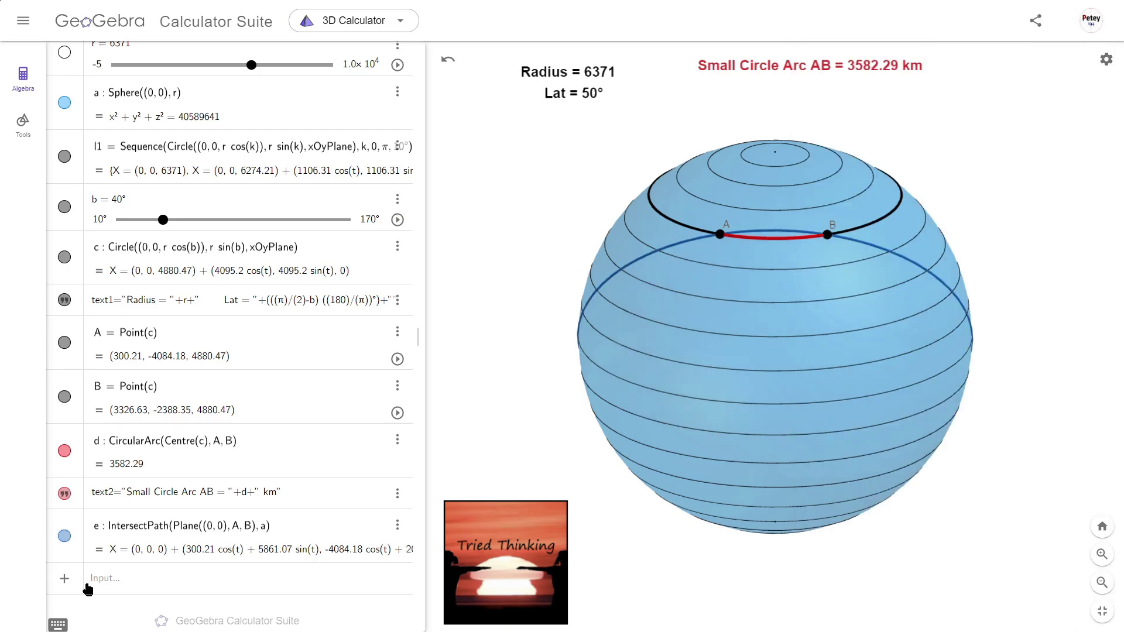
- Add blue great-circle arc f with CircularArc(Centre(e), A, B), length 3513.52
left_click(89, 589)
type("CircularArc")
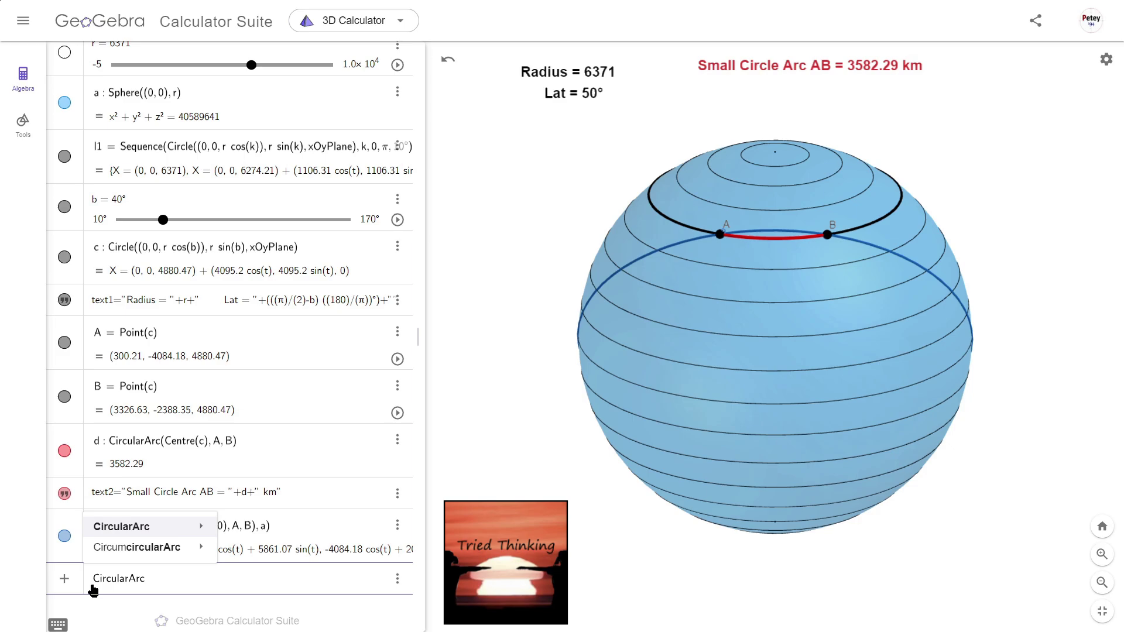
type("(centre(e)")
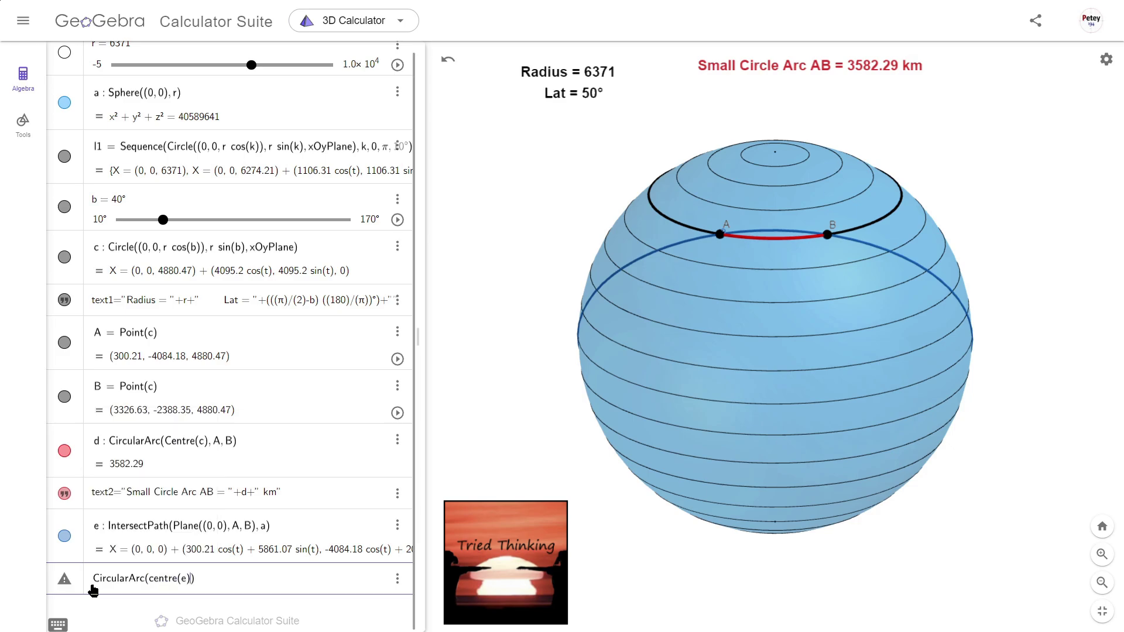
type(", A, B")
key("Return")
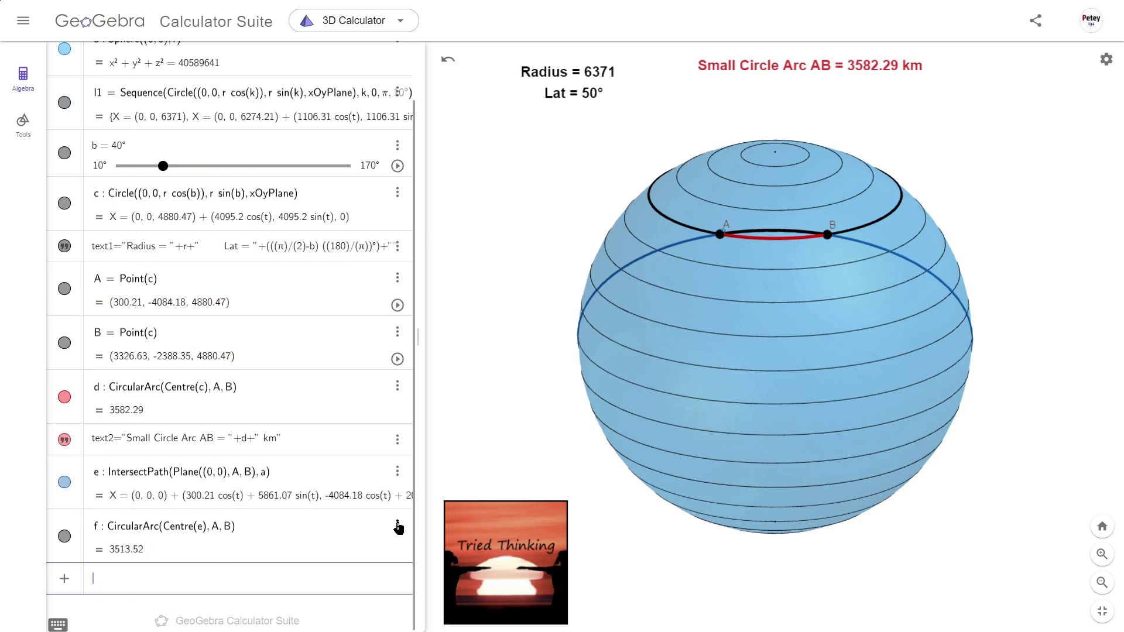
left_click(397, 526)
left_click(417, 589)
left_click(863, 53)
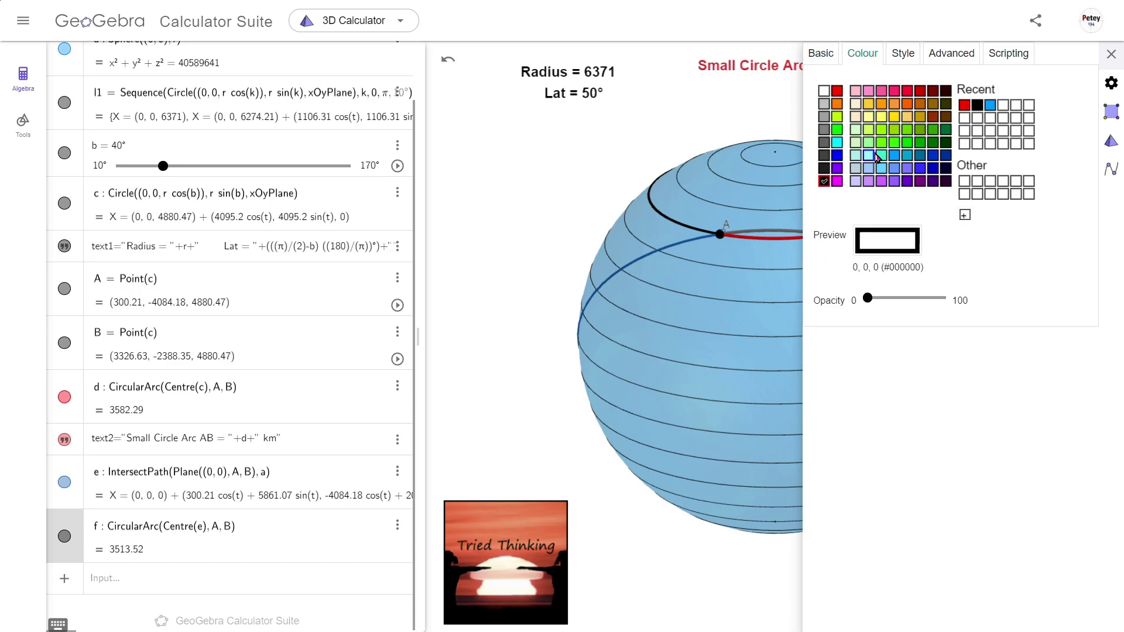
left_click(875, 157)
left_click(903, 53)
left_click(930, 189)
left_click(932, 231)
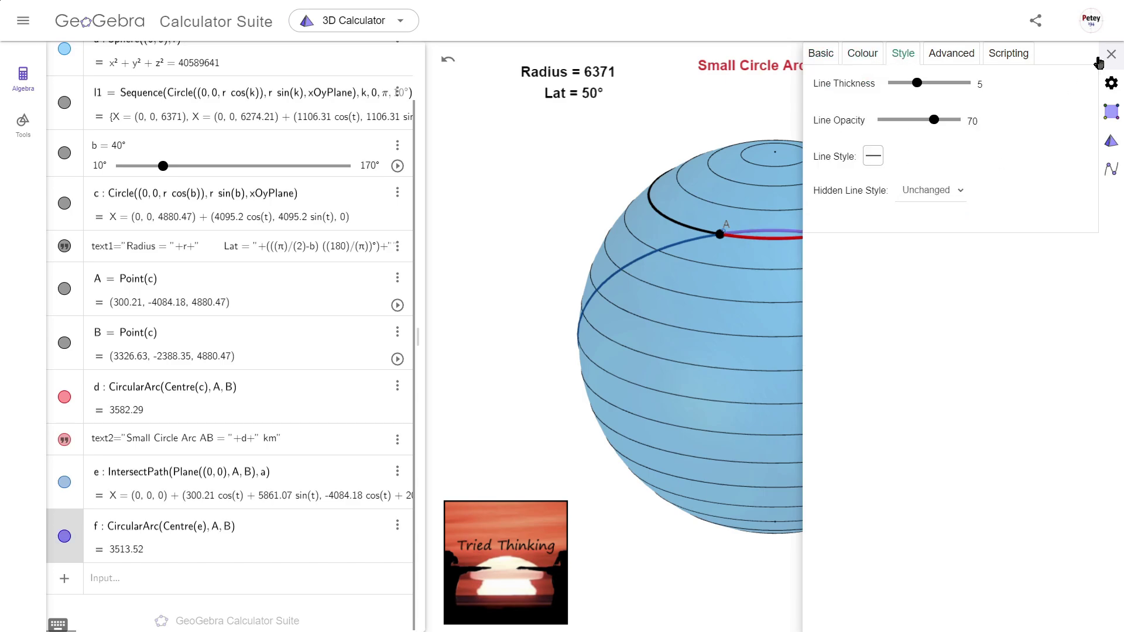
left_click(1110, 53)
- Add the 'Great Circle Arc AB = 3513.52 km' text readout
left_click(23, 122)
left_click(237, 483)
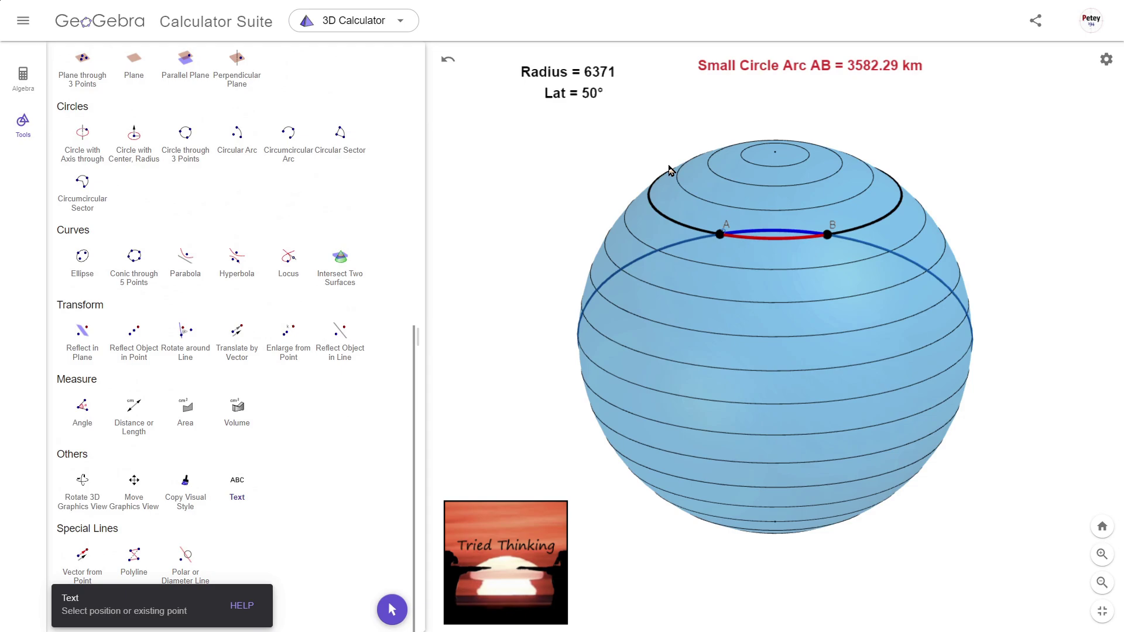
left_click(669, 169)
type("Great Circle Arc AB =")
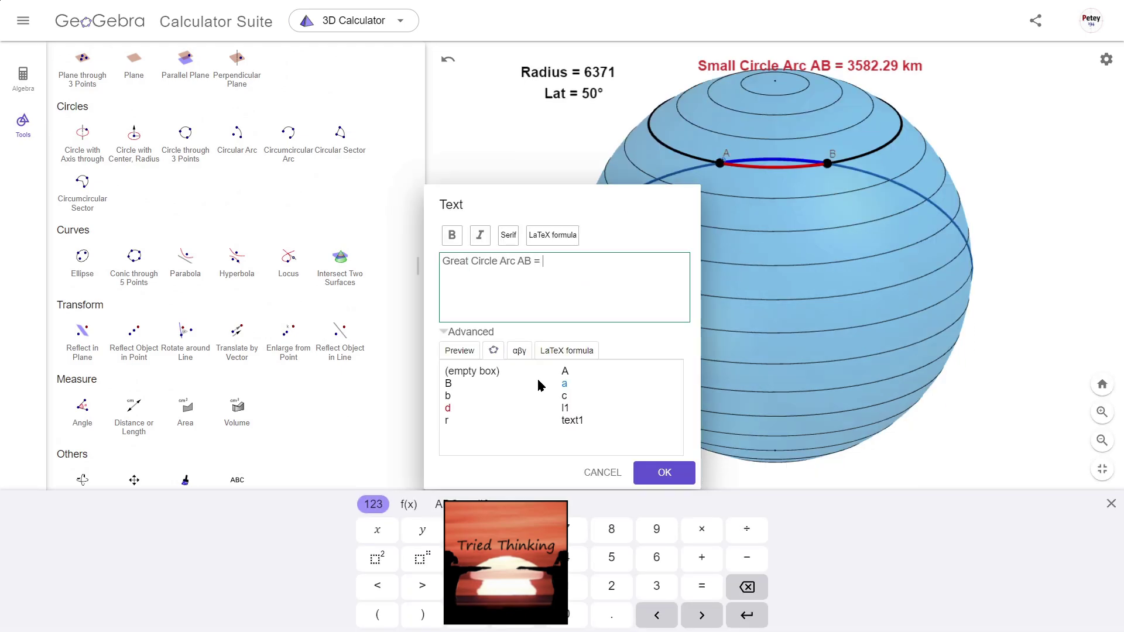
left_click(448, 409)
- Make the great-circle readout medium, bold and blue
left_click(663, 473)
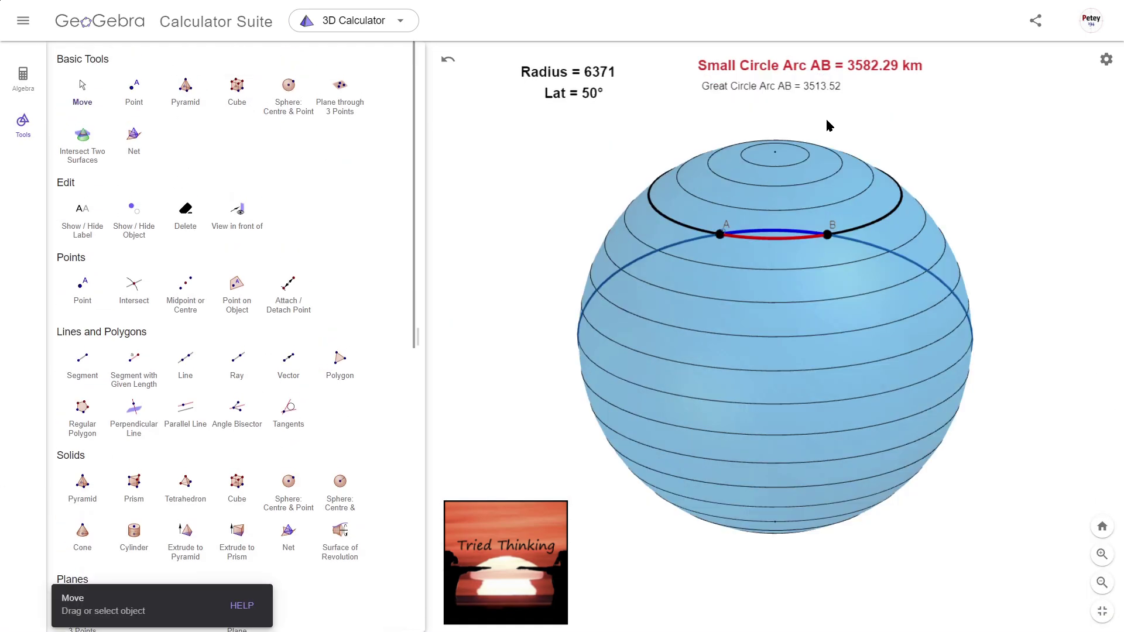
right_click(738, 99)
left_click(758, 114)
left_click(856, 158)
left_click(856, 52)
left_click(923, 105)
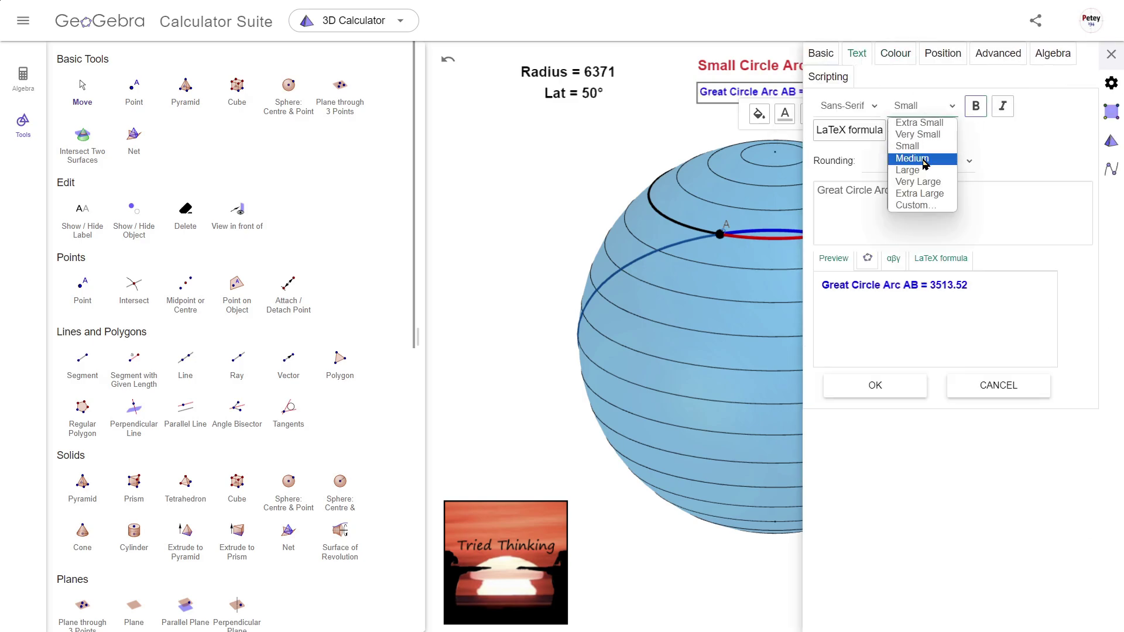
left_click(908, 159)
left_click(1110, 54)
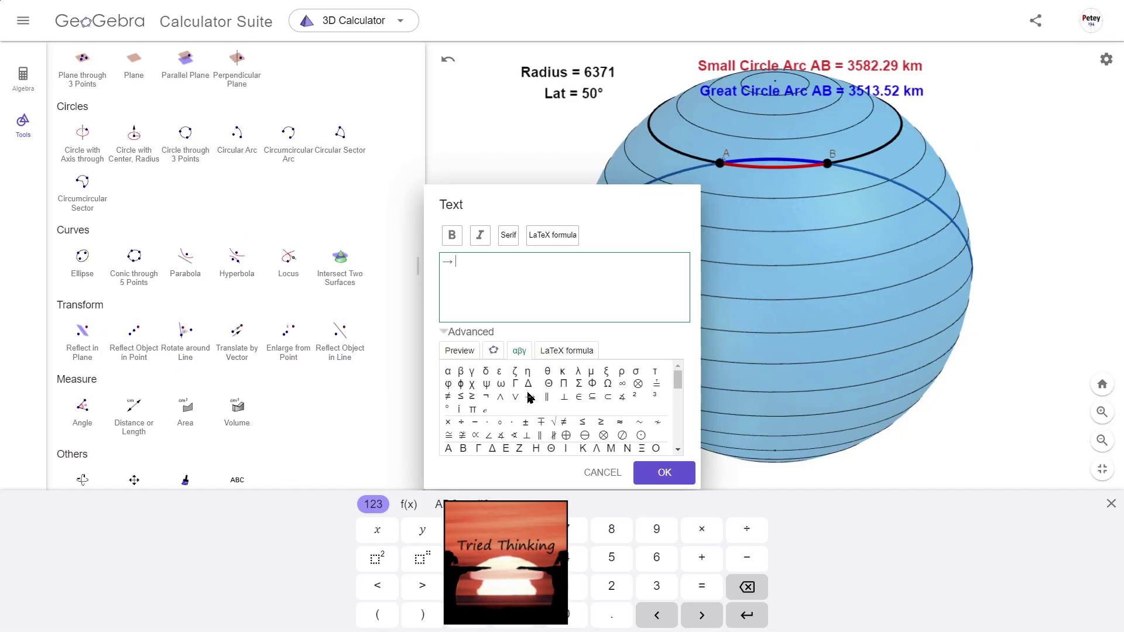
- Add a label '→ ' + (d - f) + ' km shorter', showing 68.77 km
left_click(493, 350)
left_click(449, 408)
left_click(521, 264)
type("d-f")
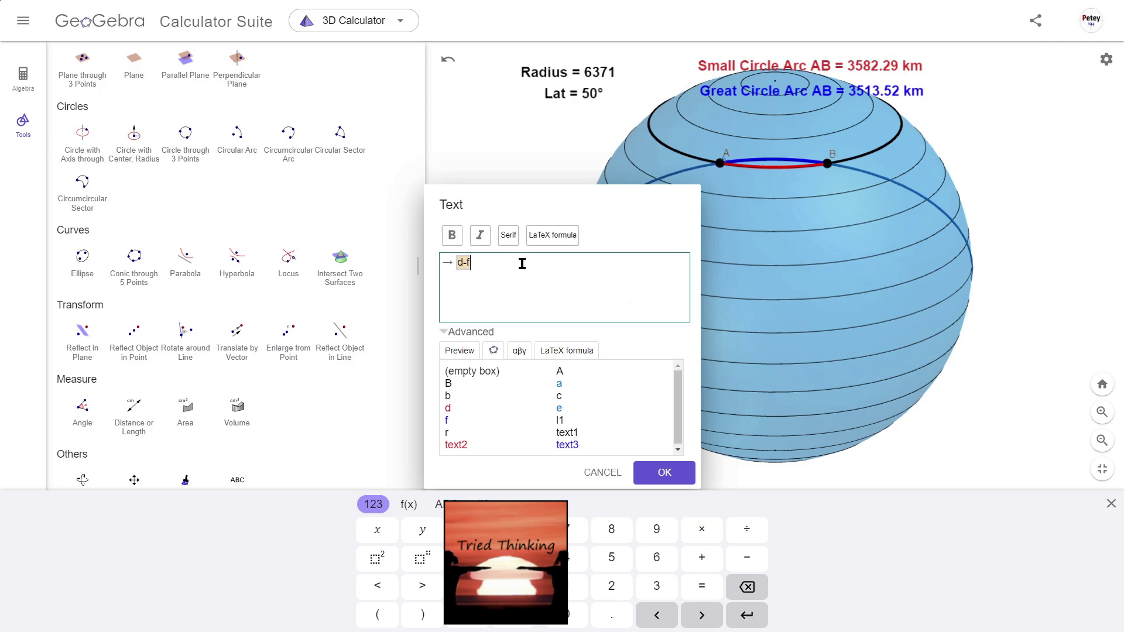
type("km shorter")
left_click(664, 470)
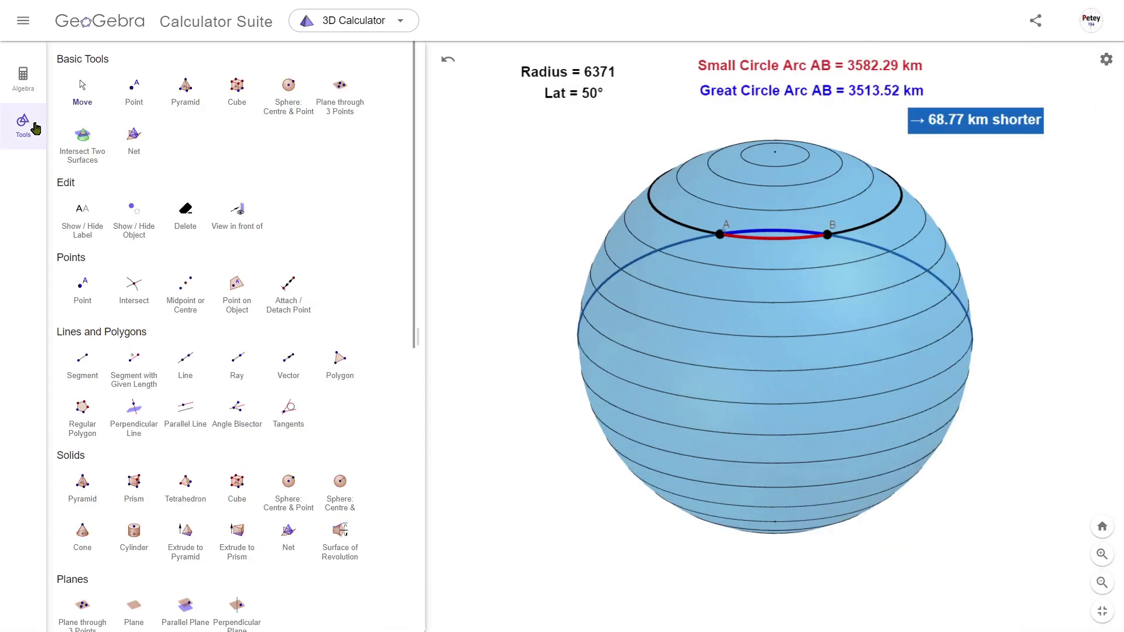
- Hide the Tools panel to widen the 3D view around the sphere
left_click(33, 127)
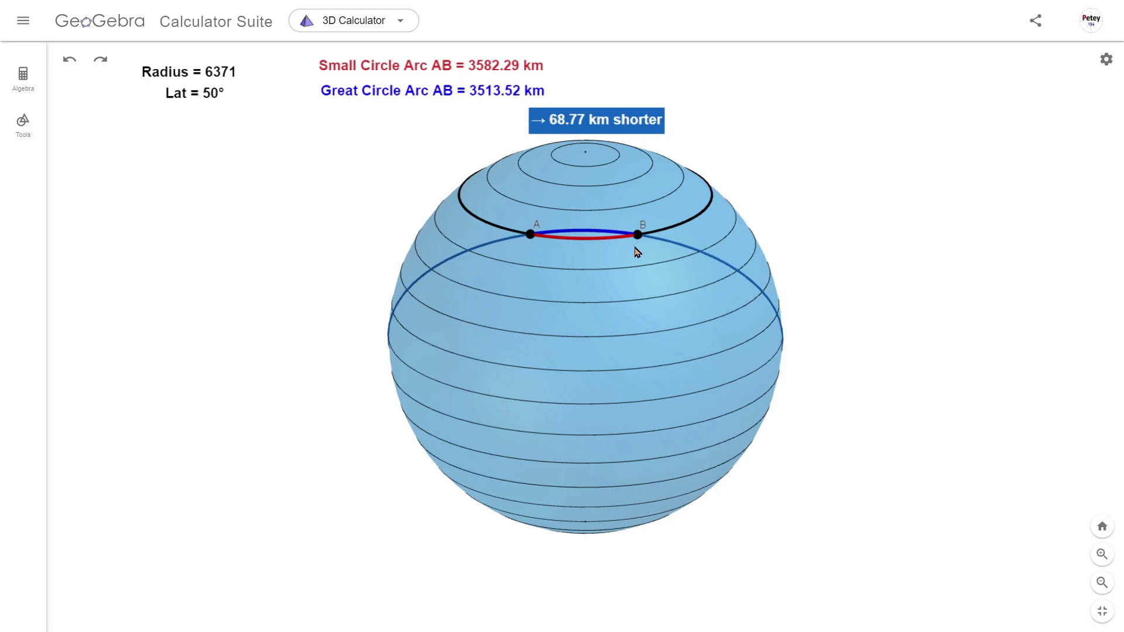
- Slide A and B along the latitude circle, then drag slider b to 110° (latitude −20°)
mouse_move(639, 239)
left_mouse_down()
mouse_move(685, 241)
mouse_move(636, 243)
left_mouse_up()
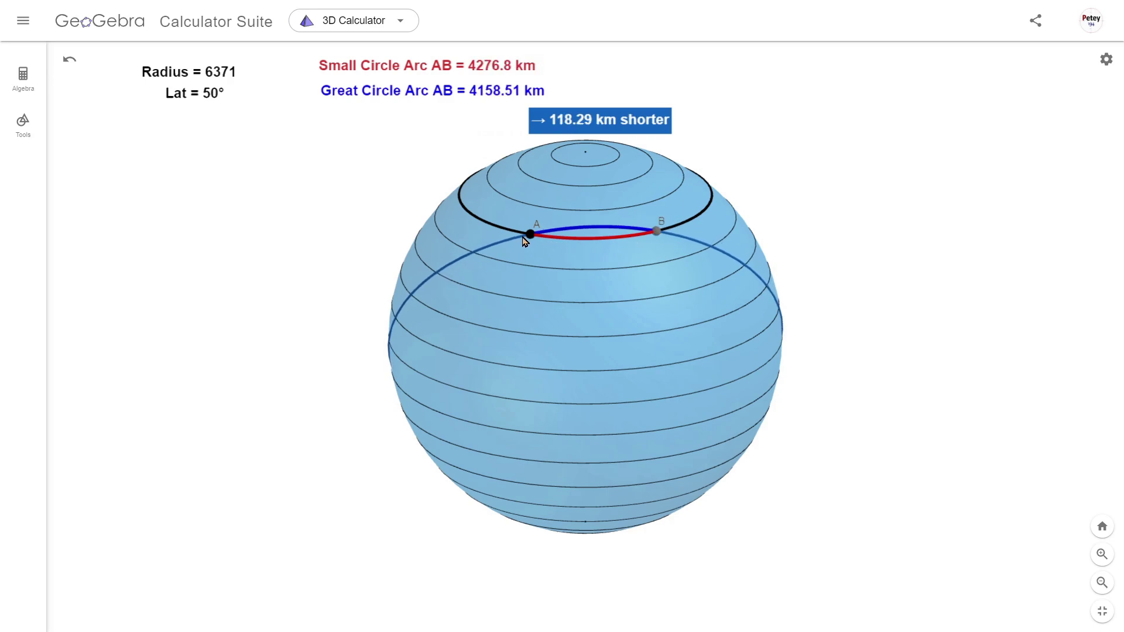
mouse_move(524, 241)
left_mouse_down()
mouse_move(451, 214)
mouse_move(488, 237)
mouse_move(602, 254)
mouse_move(493, 244)
left_mouse_up()
mouse_move(657, 235)
left_mouse_down()
mouse_move(723, 219)
mouse_move(669, 255)
mouse_move(694, 243)
left_mouse_up()
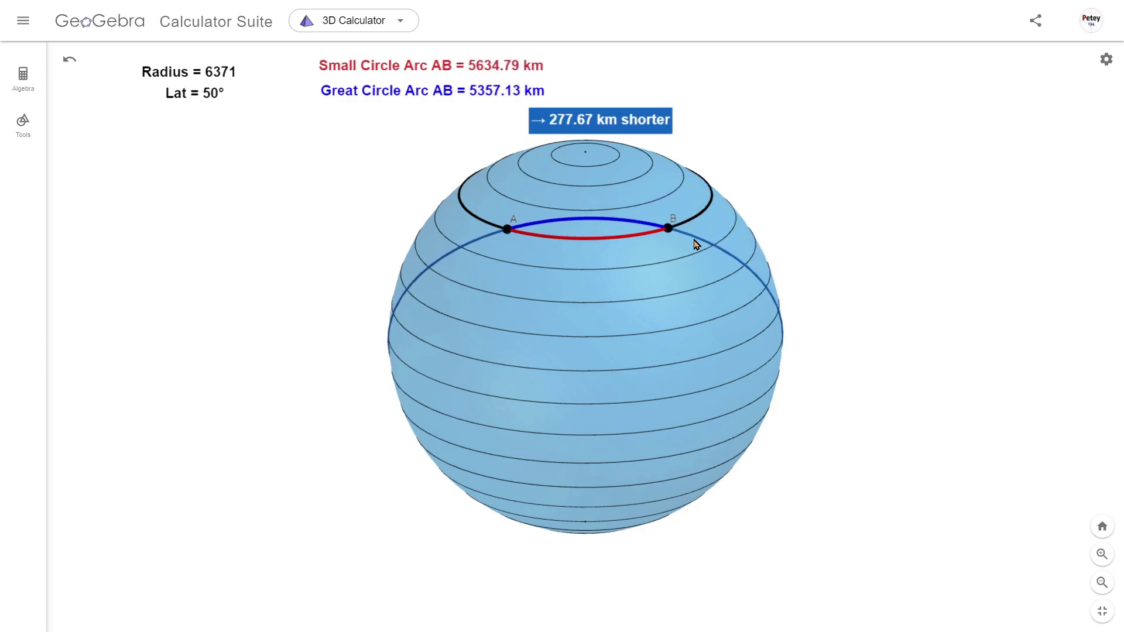
left_click(24, 78)
mouse_move(154, 102)
left_mouse_down()
mouse_move(196, 98)
mouse_move(196, 114)
mouse_move(242, 130)
mouse_move(225, 130)
left_mouse_up()
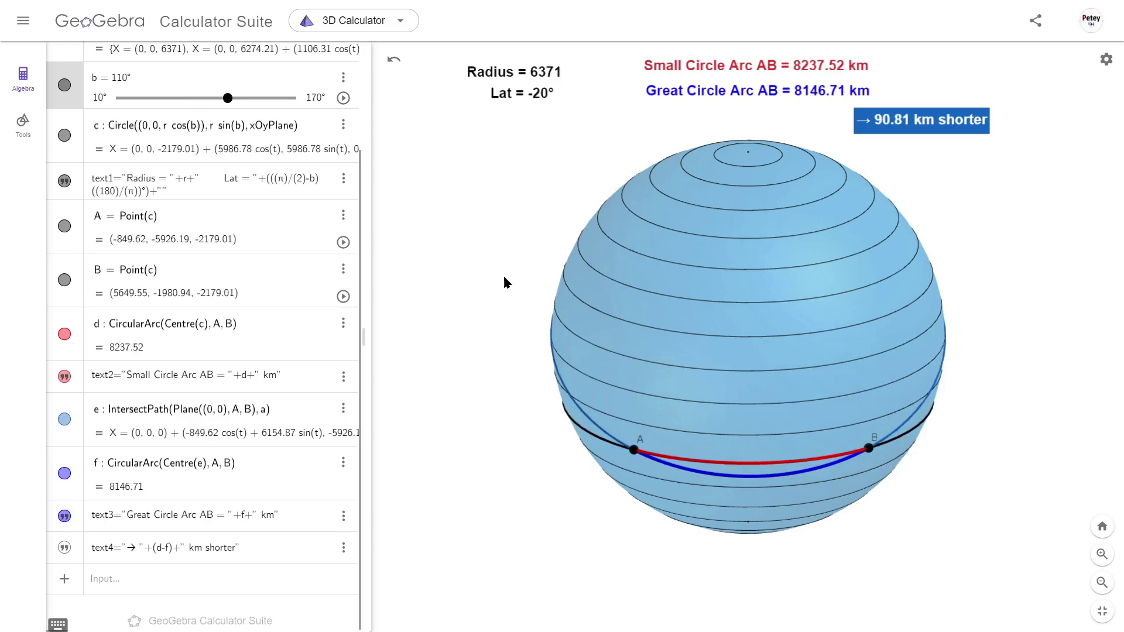
- Place A and B on the −20° circle so the arcs read 7155.74 km and 7098.9 km
left_click_drag(976, 508, 976, 470)
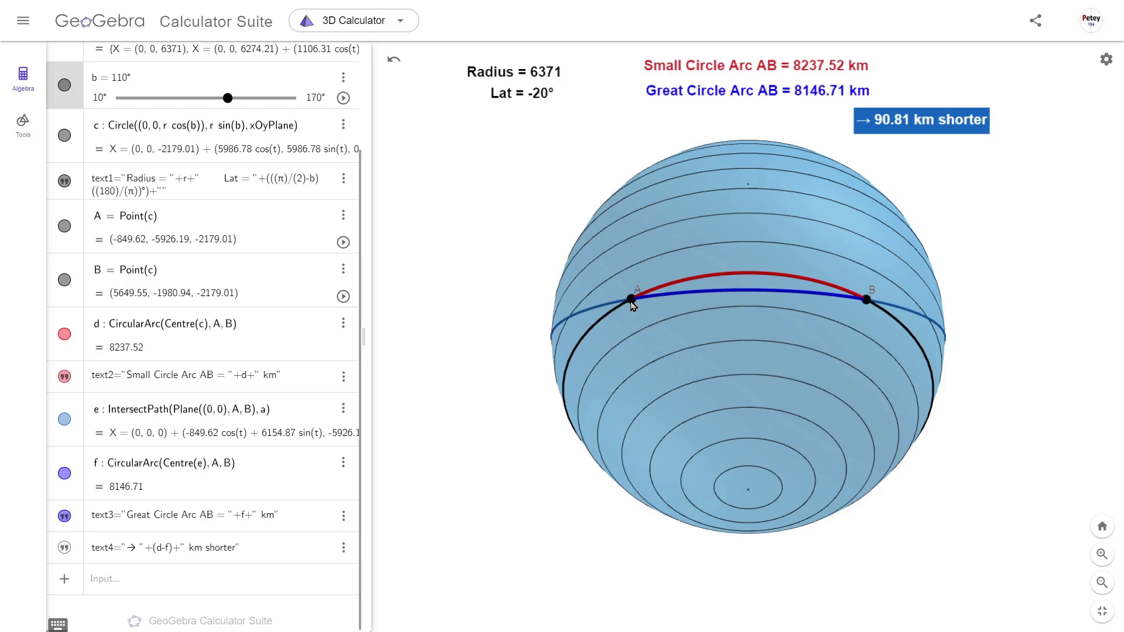
mouse_move(631, 303)
left_mouse_down()
mouse_move(585, 374)
mouse_move(567, 368)
left_mouse_up()
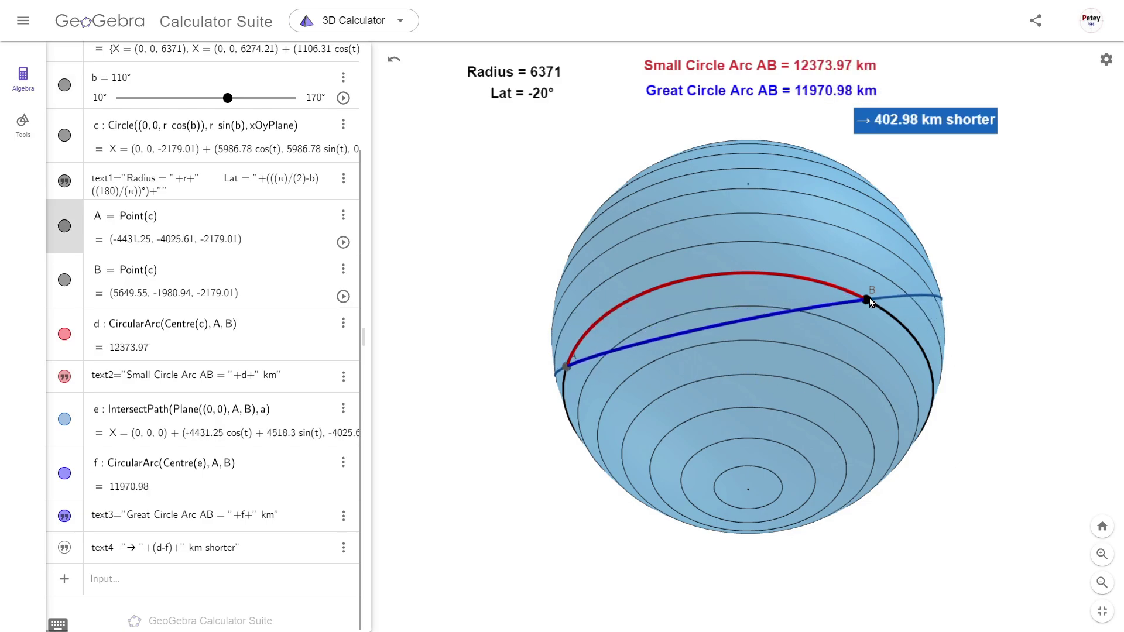
left_click_drag(869, 301, 926, 353)
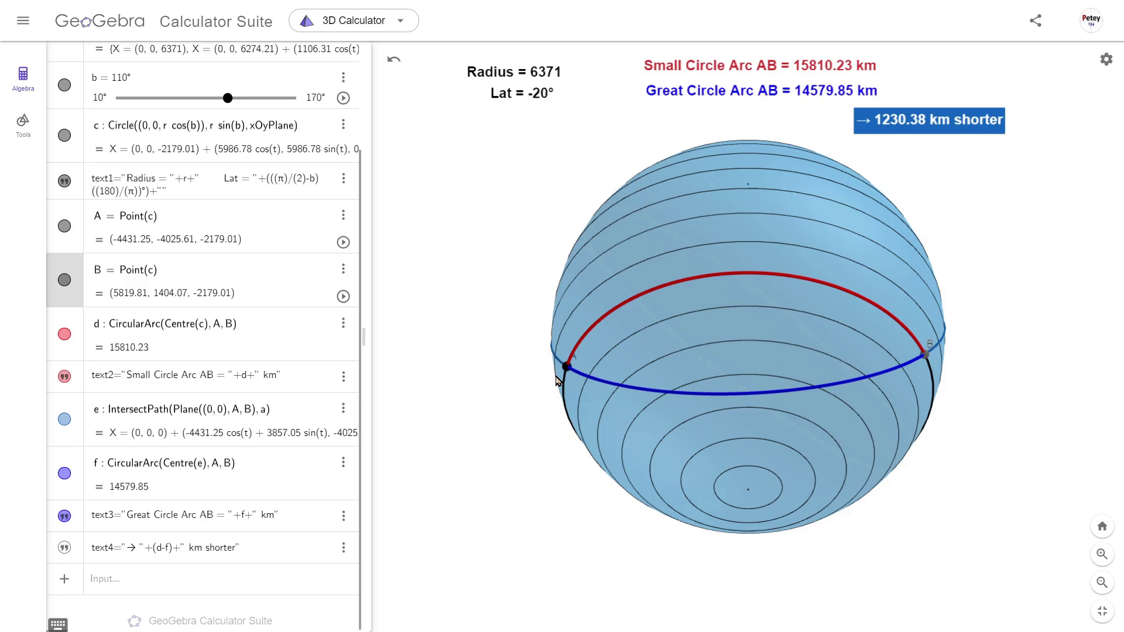
left_click_drag(573, 375, 752, 341)
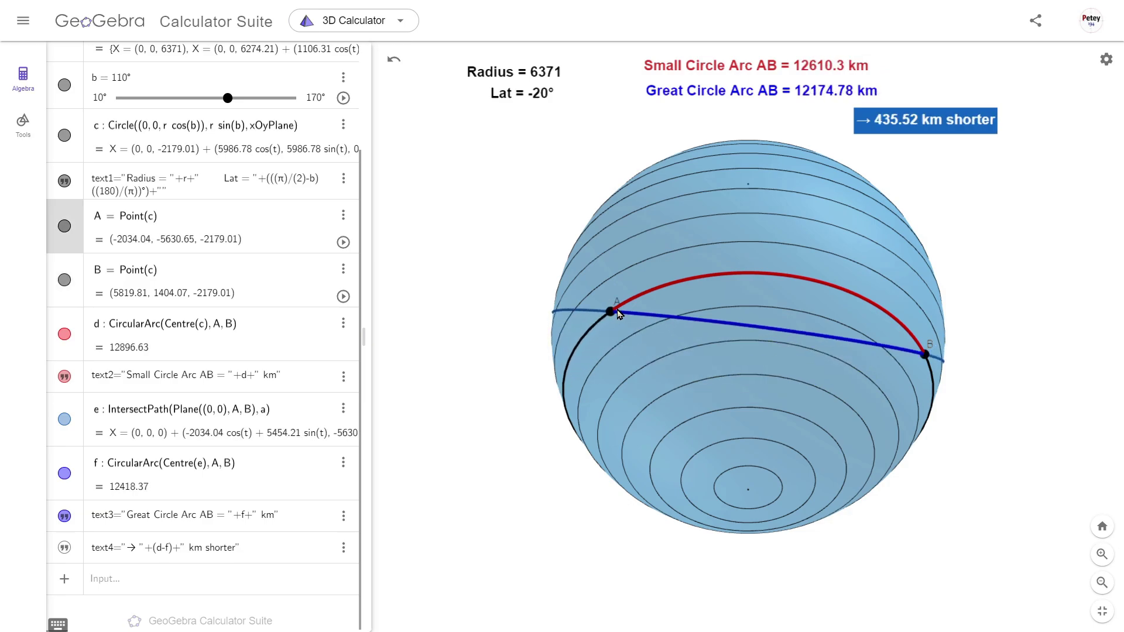
left_click_drag(939, 360, 935, 377)
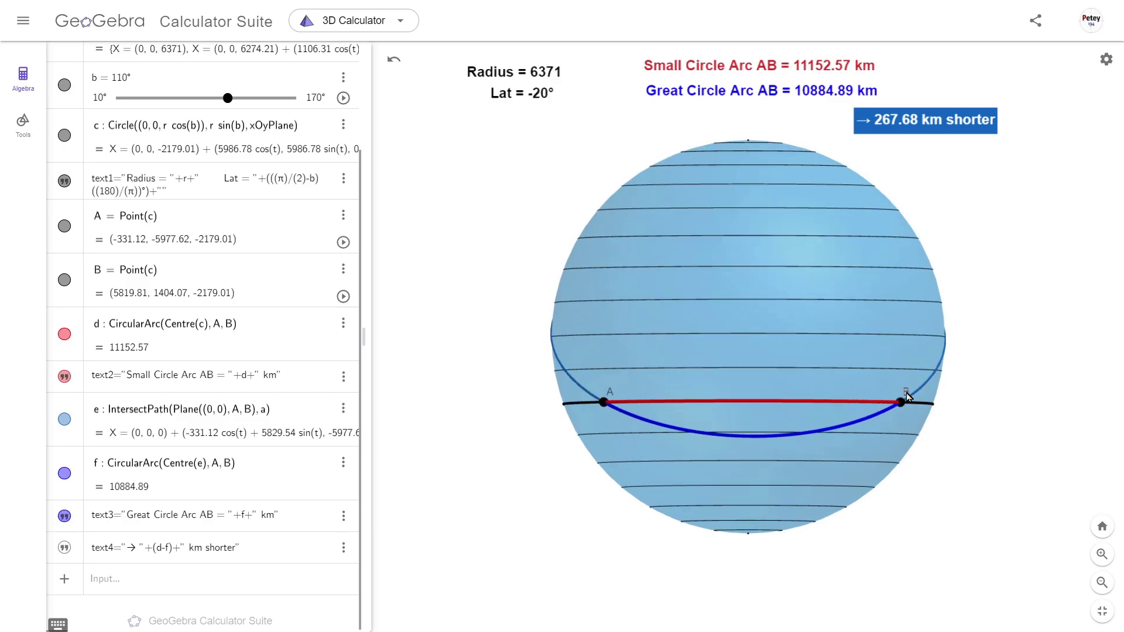
left_click_drag(891, 400, 856, 403)
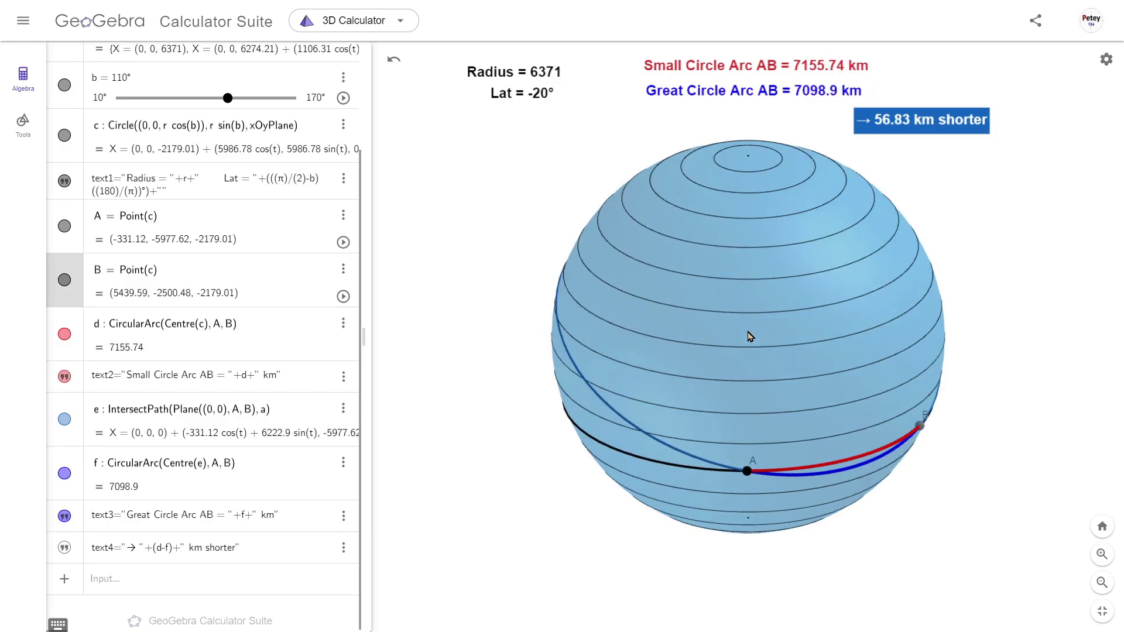
left_click_drag(721, 335, 747, 322)
- Set global rounding to 5 decimal places so readouts show values like 7155.73802 km
left_click(1105, 63)
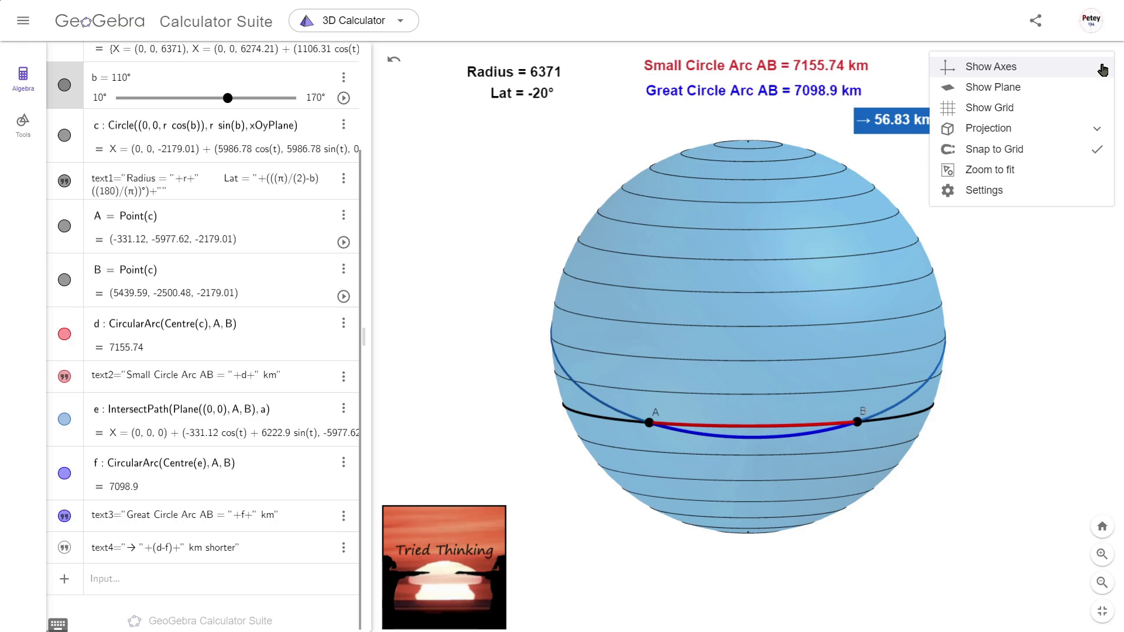
left_click(1034, 194)
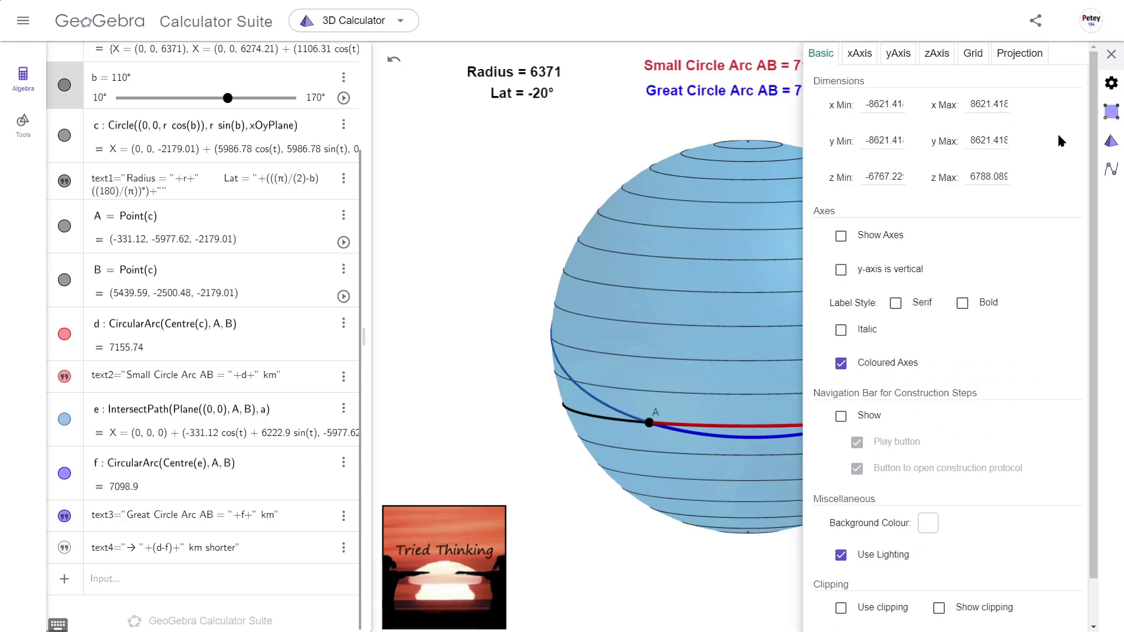
left_click(1111, 82)
left_click(943, 133)
left_click(917, 194)
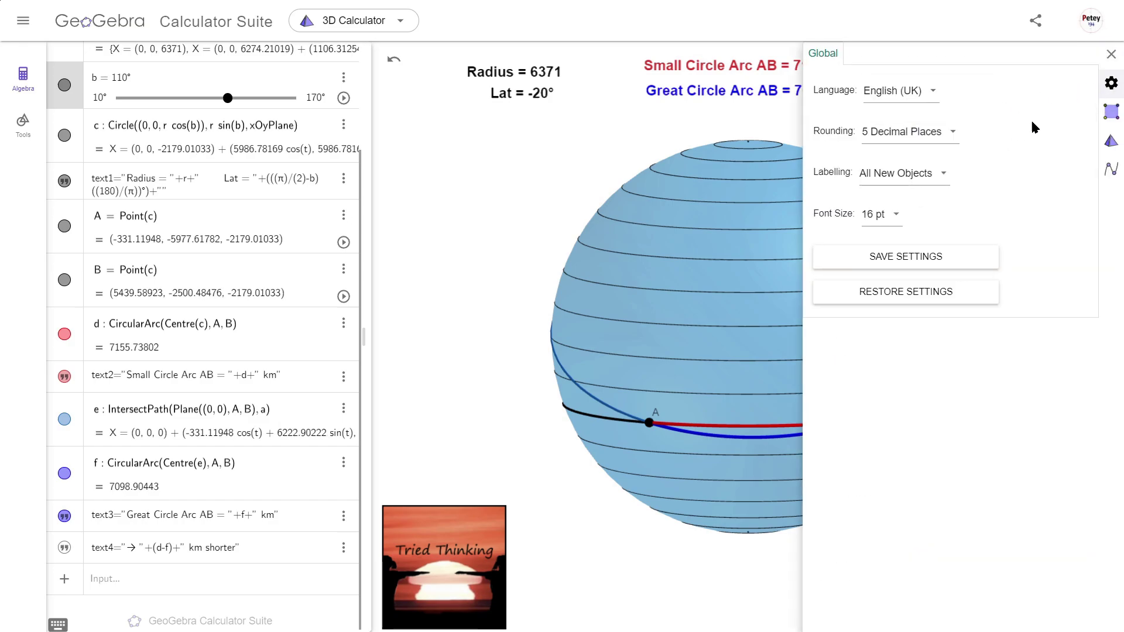
left_click(1111, 53)
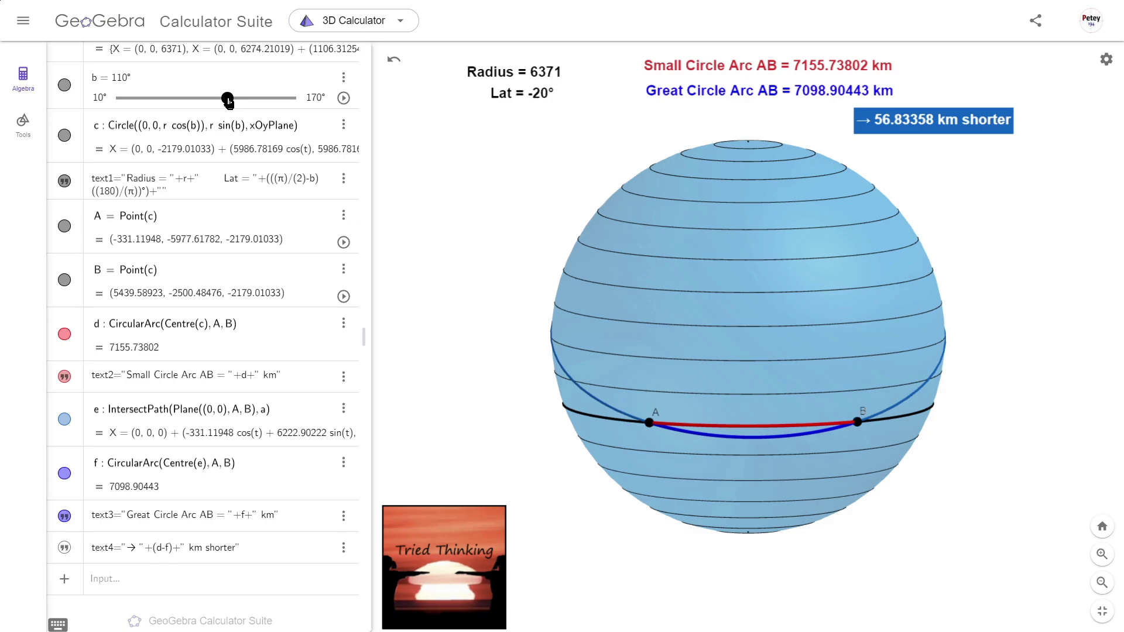
- Shift the circle to latitude 30° and slide B toward A, giving 507.48204 vs 507.43729 km
left_click_drag(228, 98, 174, 98)
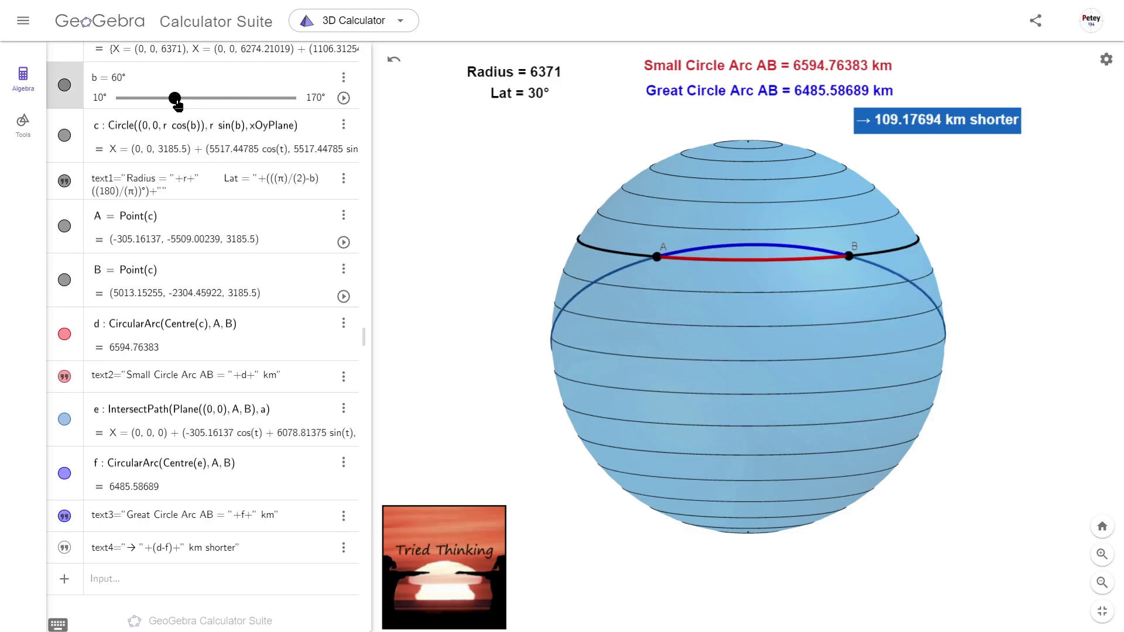
left_click_drag(658, 255, 730, 261)
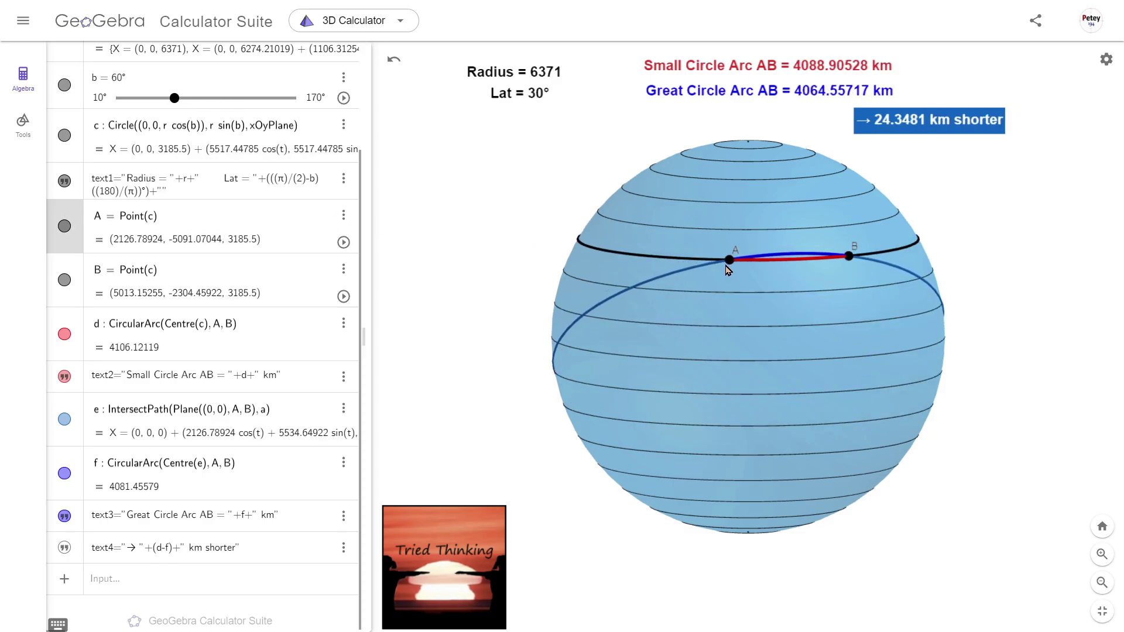
left_click_drag(849, 261, 735, 260)
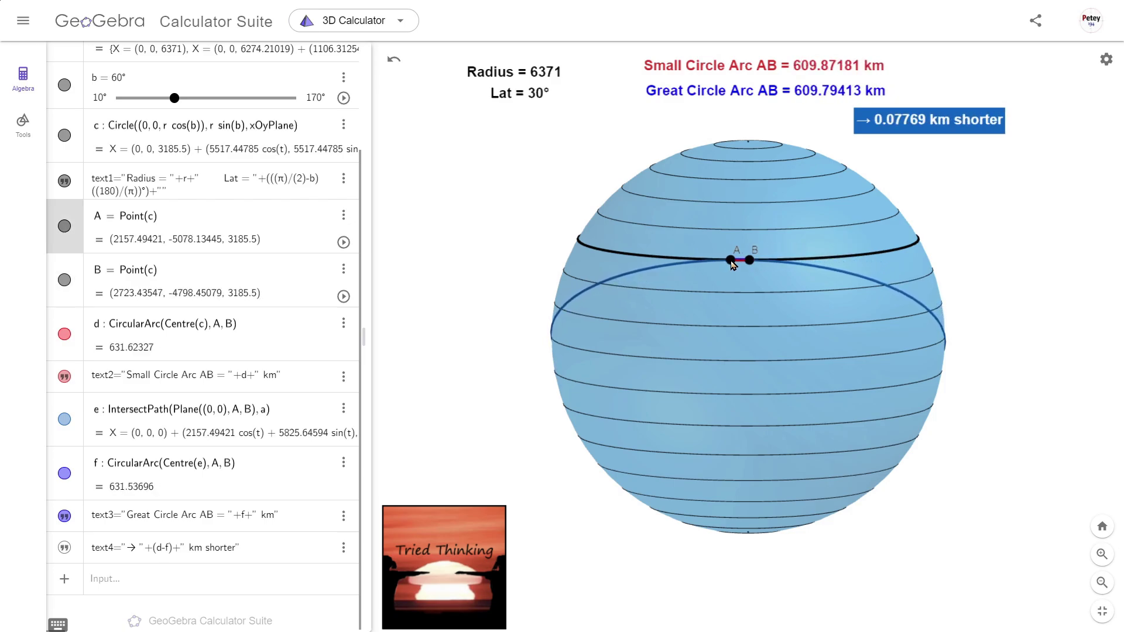
- Zoom in on A and B and move them together until arcs read 117.25301 and 117.25246 km
left_click(1101, 553)
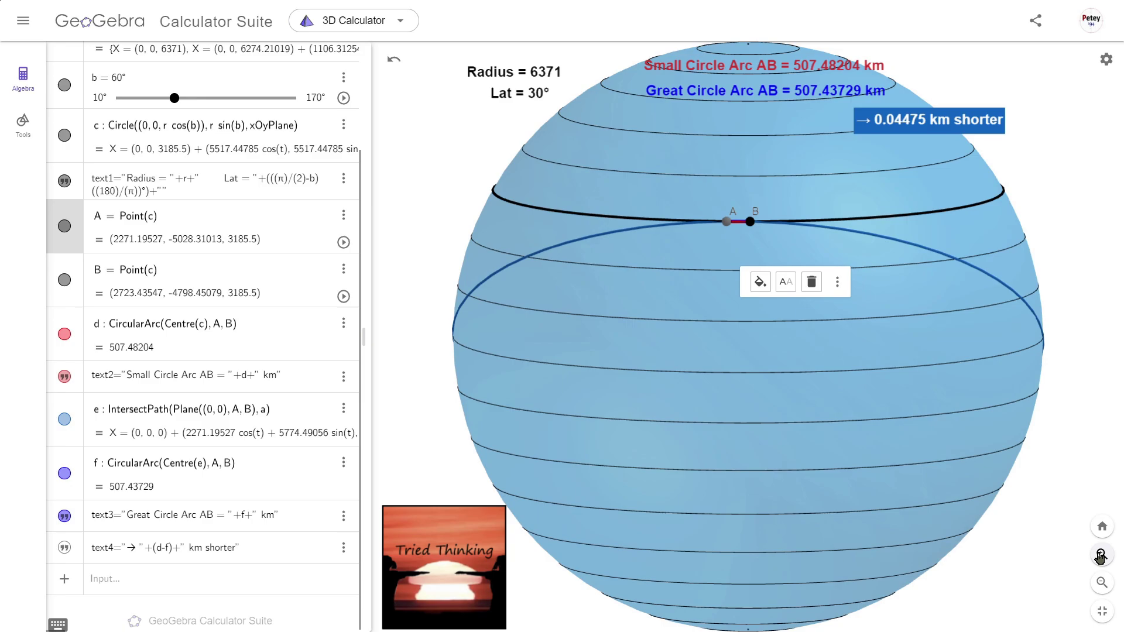
mouse_move(790, 406)
left_mouse_down()
mouse_move(800, 433)
mouse_move(793, 423)
left_mouse_up()
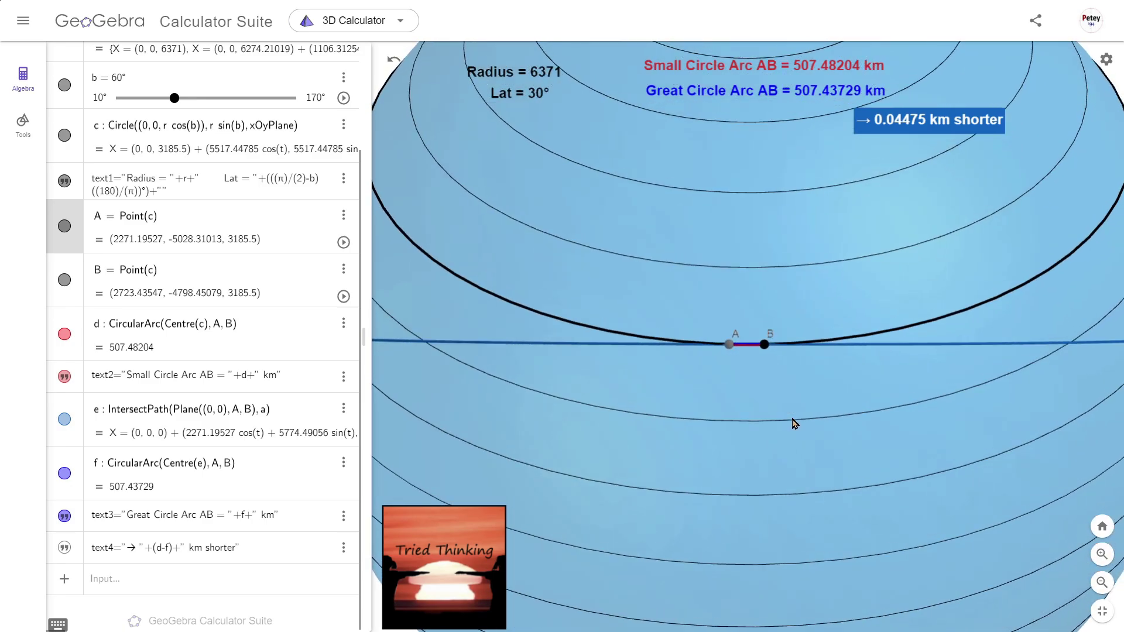
left_click(1101, 553)
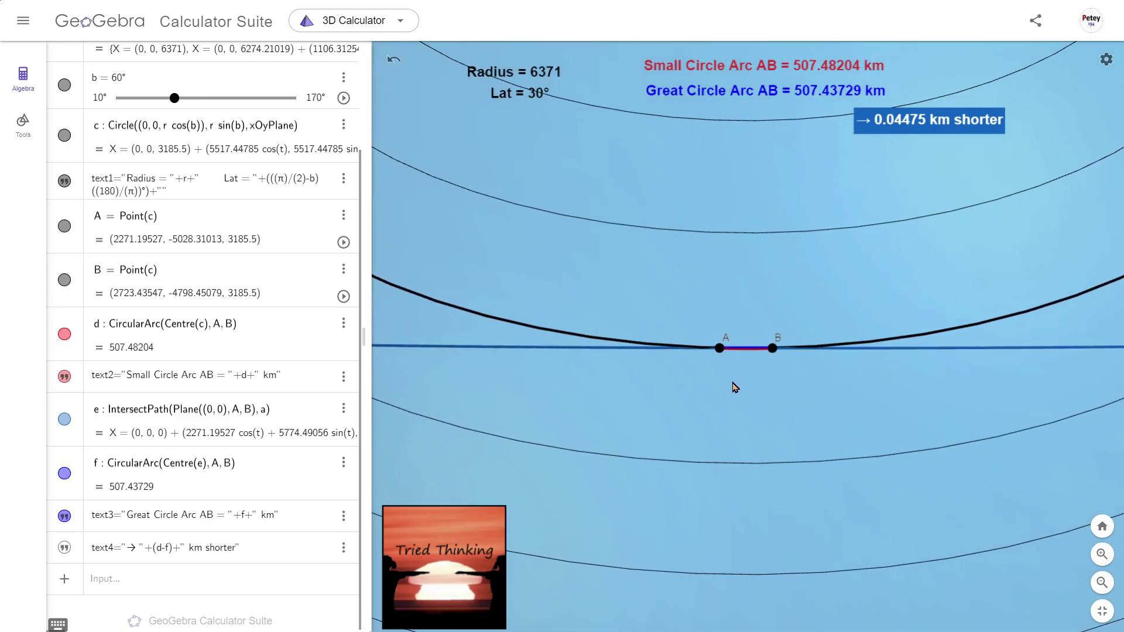
left_click_drag(724, 355, 758, 351)
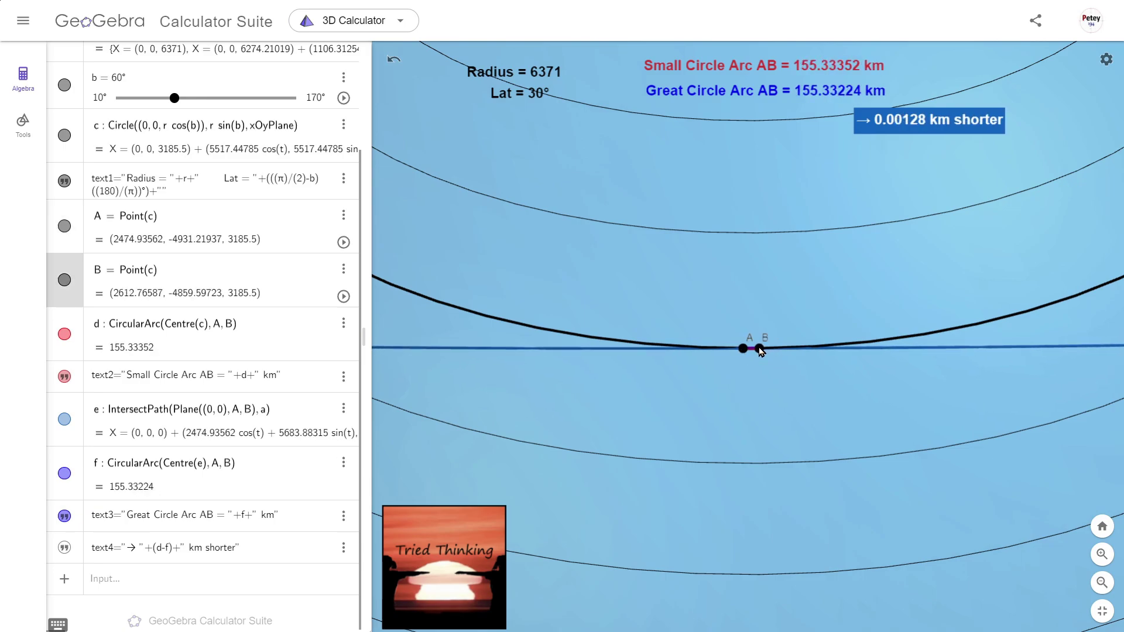
left_click_drag(759, 351, 755, 348)
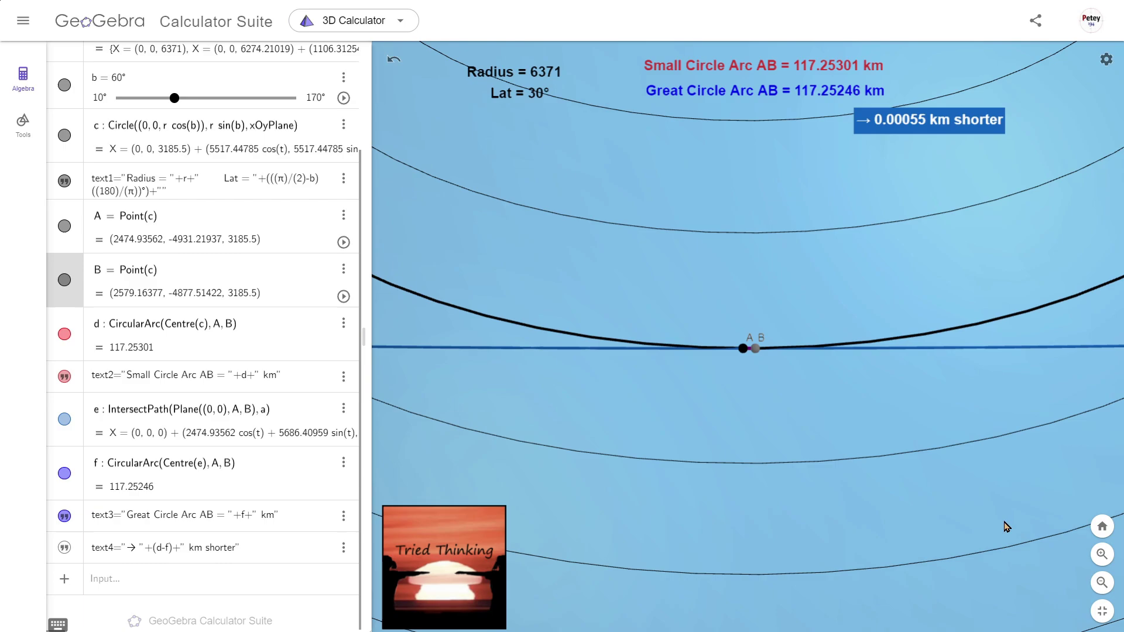